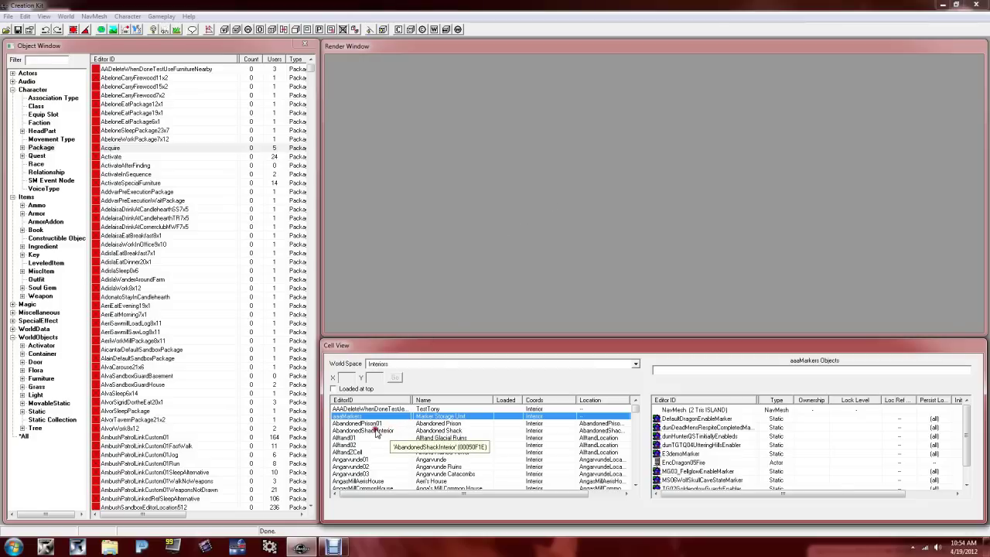
Collapse the Character category in the Object Window's tree.
double_click(357, 424)
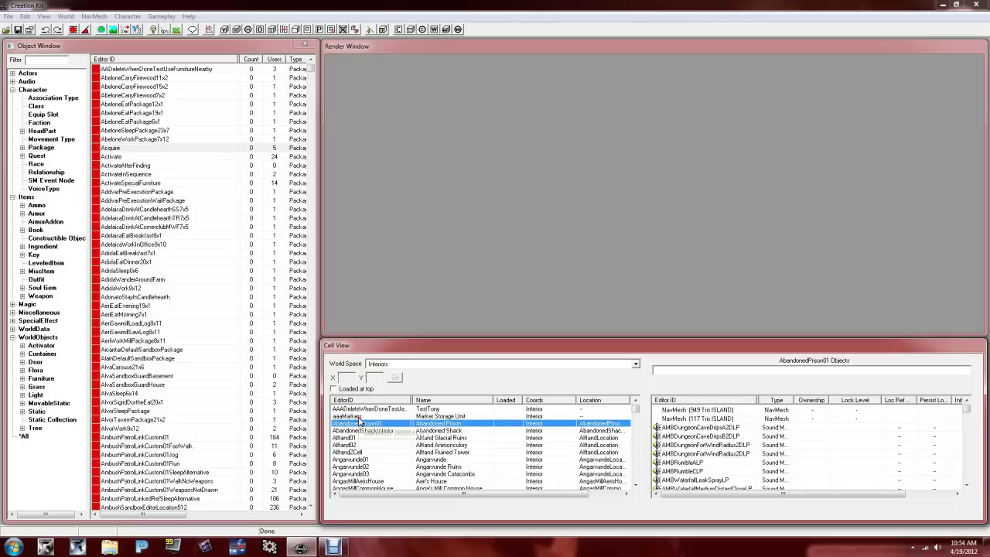
click(12, 90)
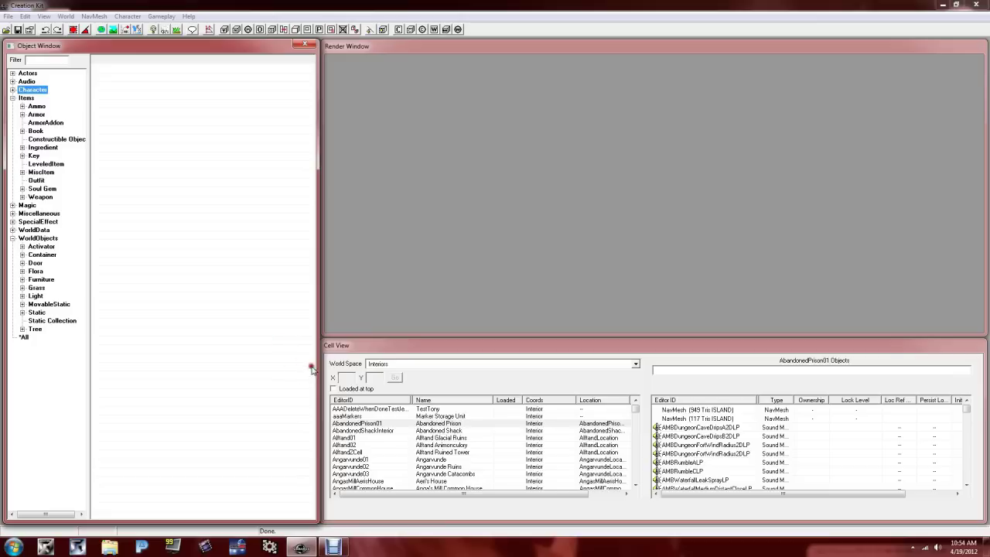
click(426, 440)
click(399, 438)
Duplicate the aaaMarkers interior cell.
click(349, 416)
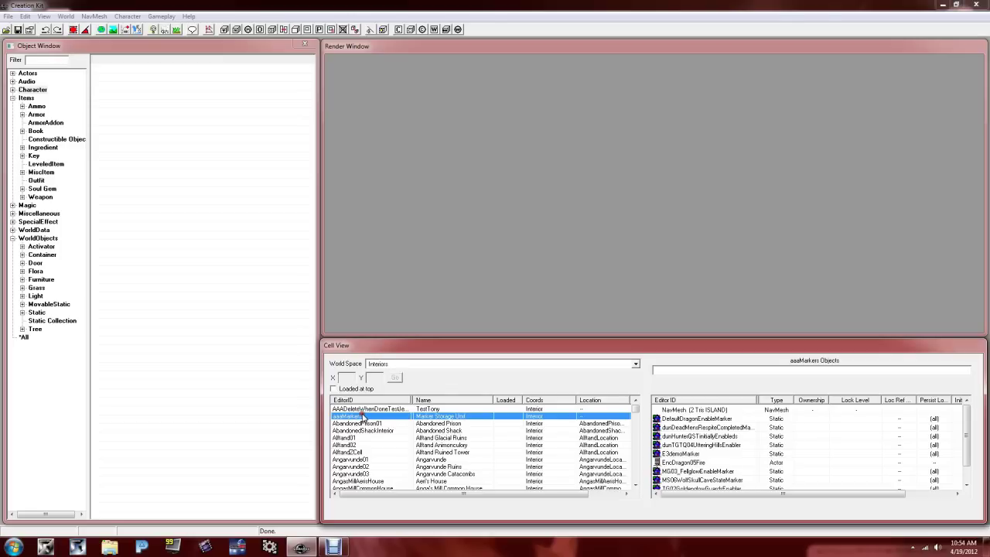
right_click(361, 417)
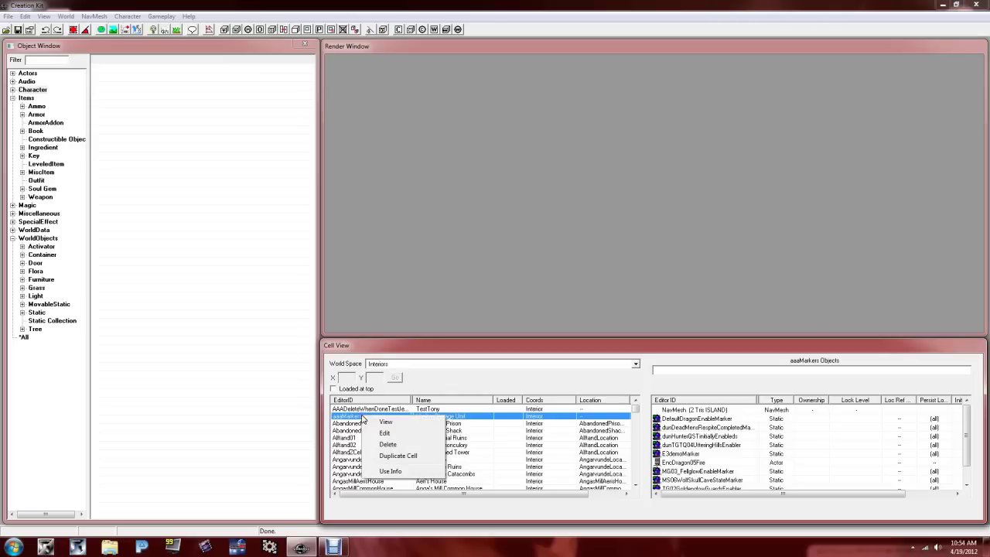
click(398, 456)
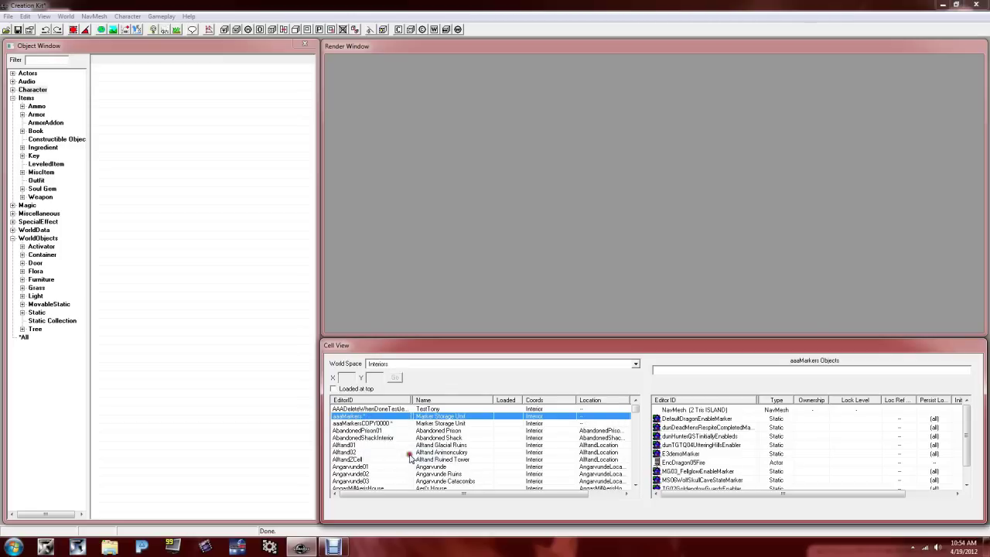
Rename the duplicated aaaMarkers cell's editor ID to PlayerHouse.
click(385, 423)
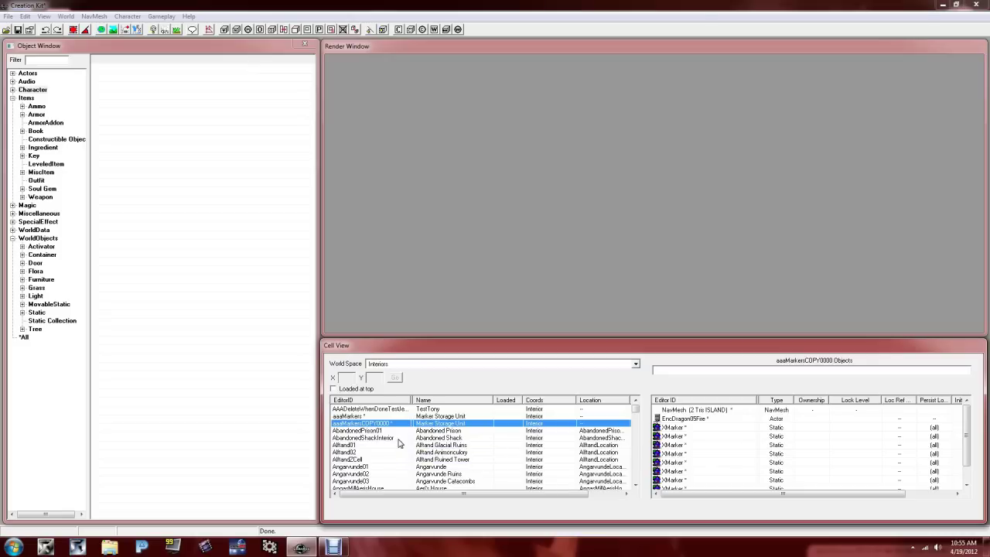
key(F2)
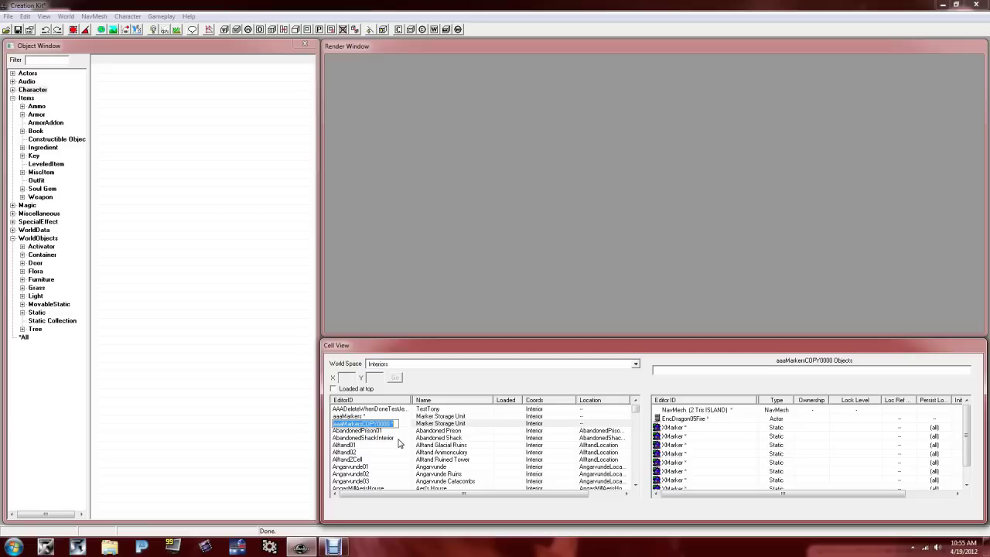
text(PlayerHouse)
click(394, 438)
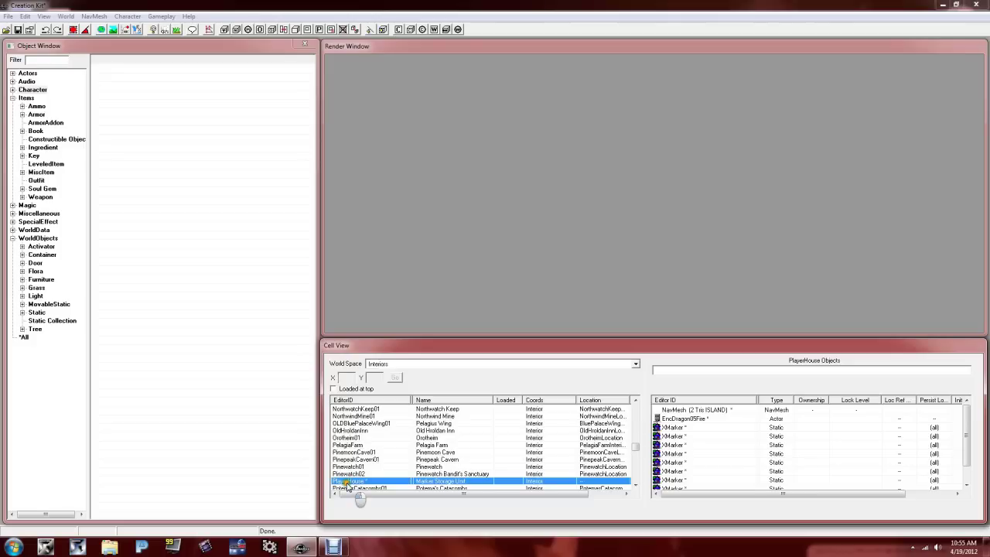
Load the PlayerHouse cell in the Render Window and view all the markers it contains.
double_click(359, 481)
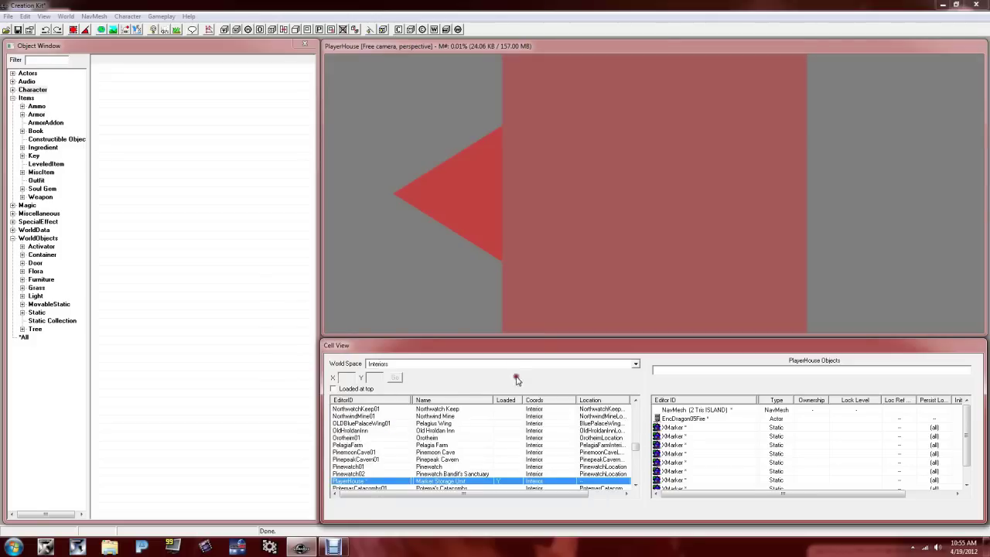
click(619, 184)
scroll(623, 188, down, 3)
scroll(620, 184, down, 5)
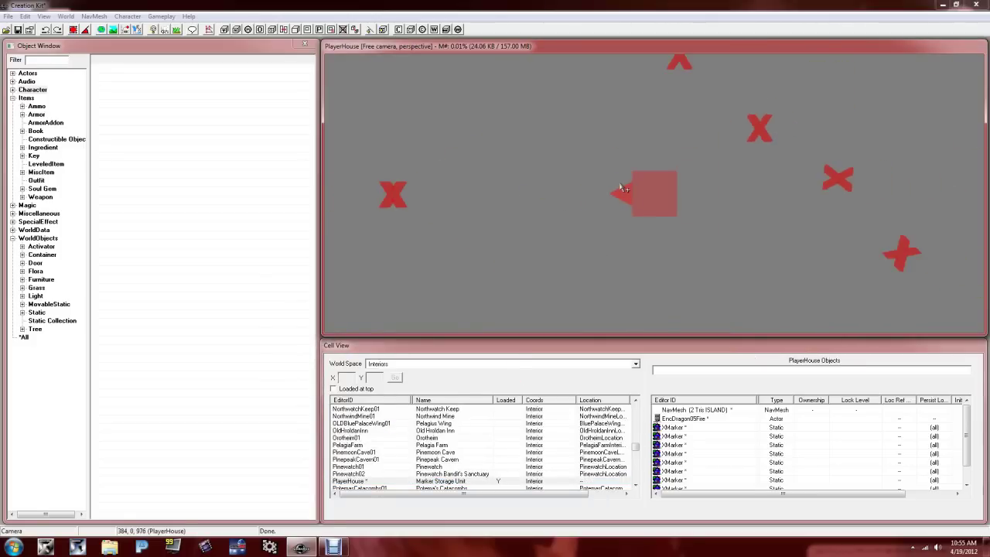
scroll(619, 183, down, 1)
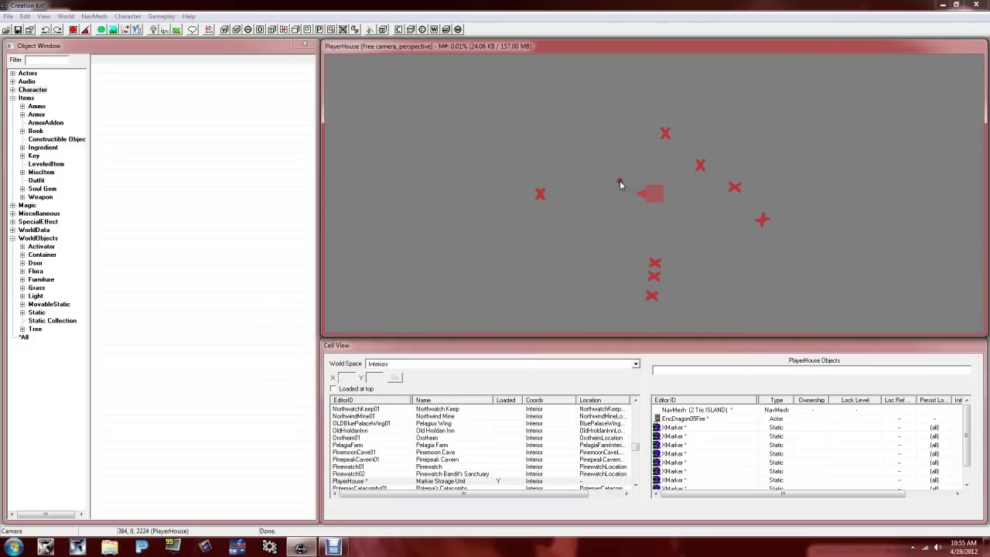
scroll(652, 186, up, 4)
scroll(651, 186, down, 1)
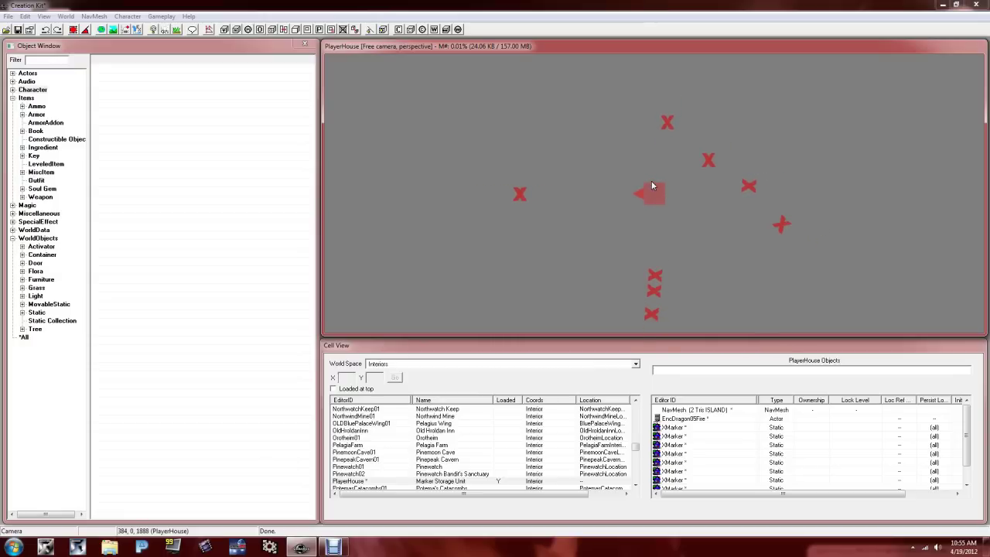
Delete every object in the PlayerHouse cell except the NavMesh, and refresh its object list.
click(656, 192)
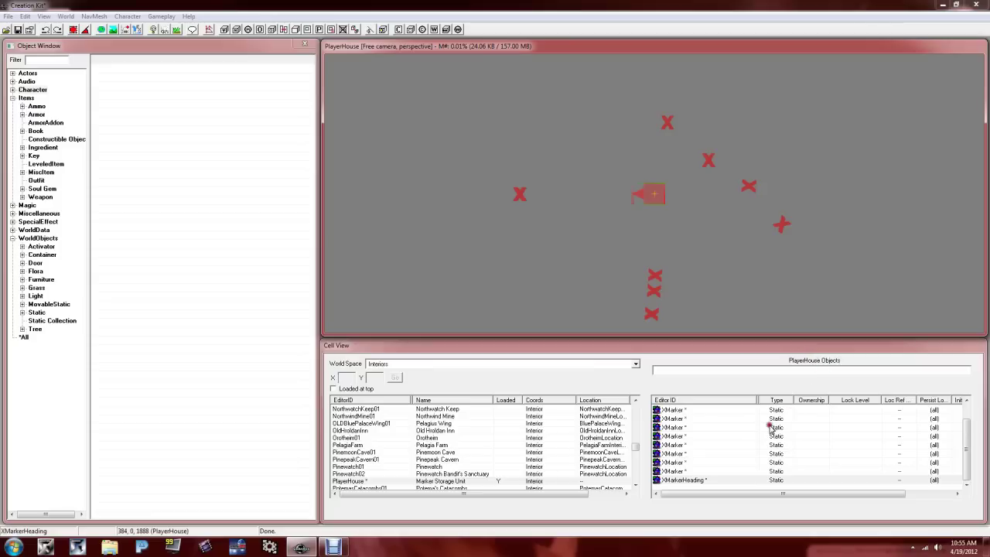
mouse_move(969, 443)
mouse_down()
mouse_move(967, 421)
mouse_move(966, 445)
mouse_up()
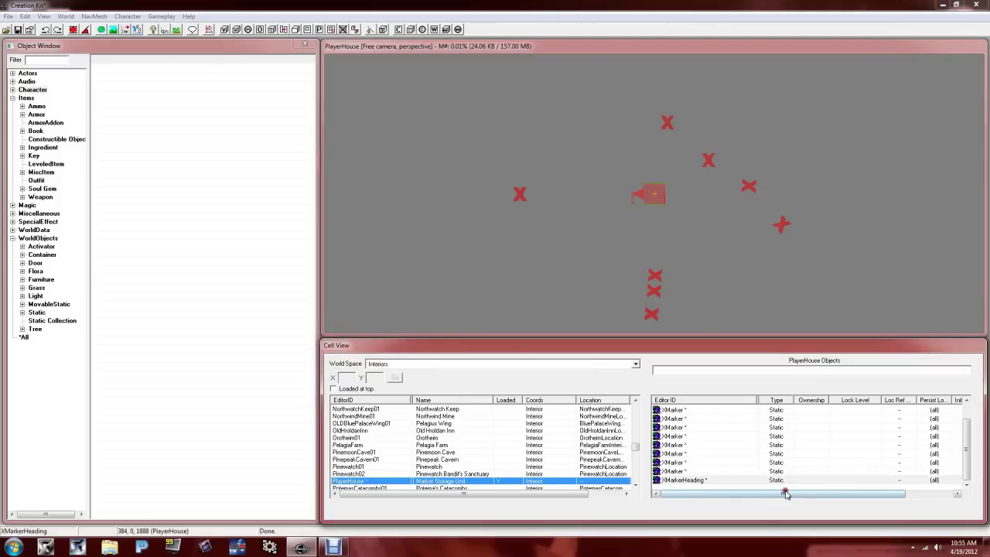
click(724, 490)
drag(724, 491, 727, 390)
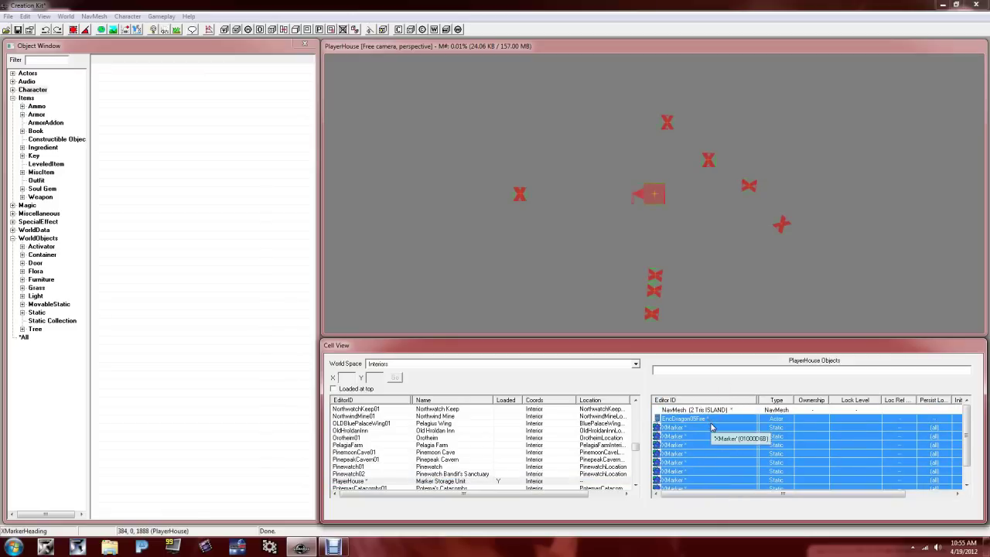
key(Delete)
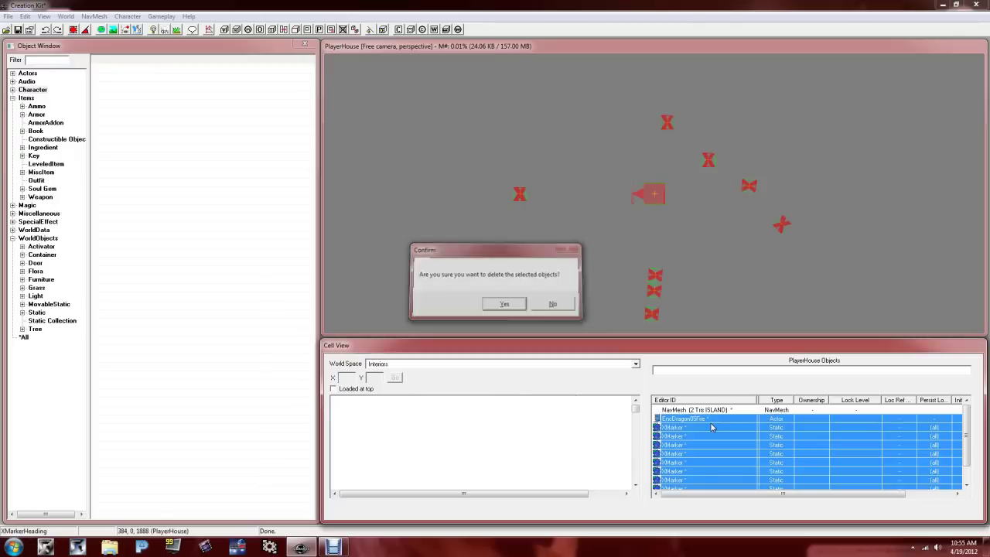
key(Return)
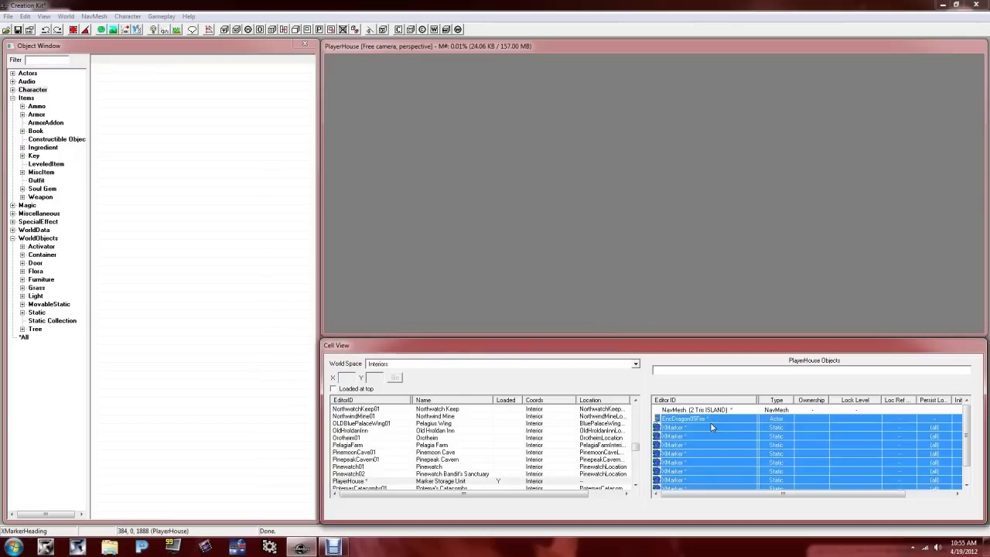
click(342, 467)
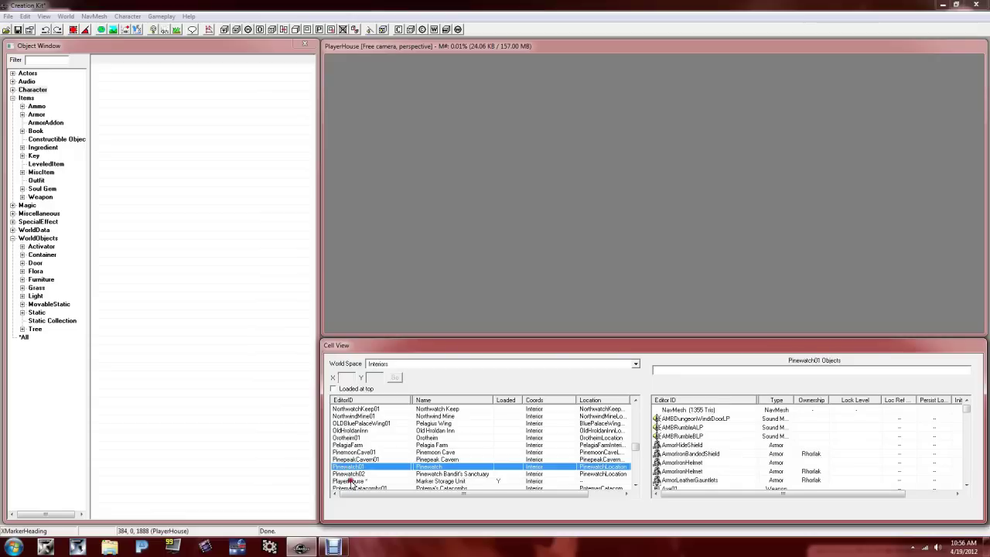
click(348, 481)
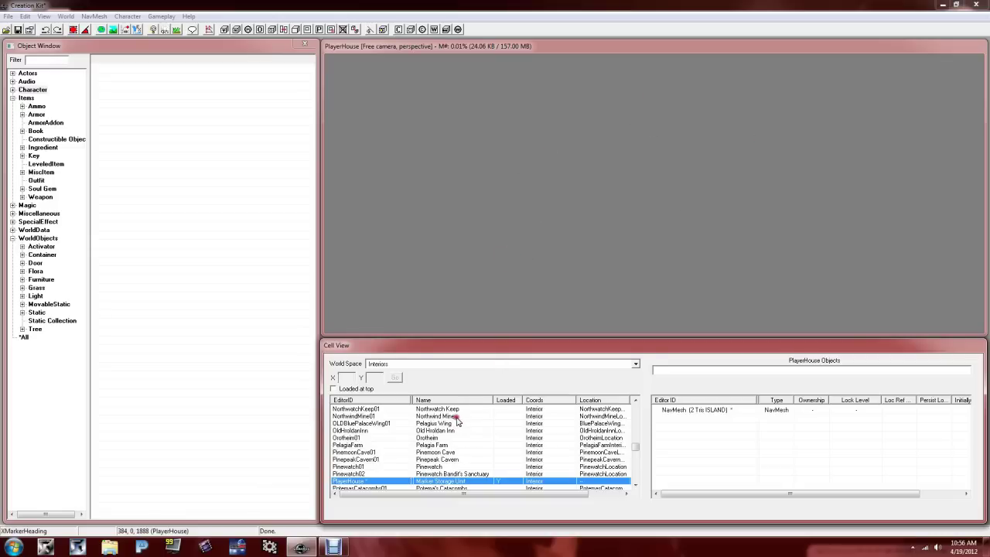
Edit the PlayerHouse cell and set its interior name to Player House.
right_click(423, 483)
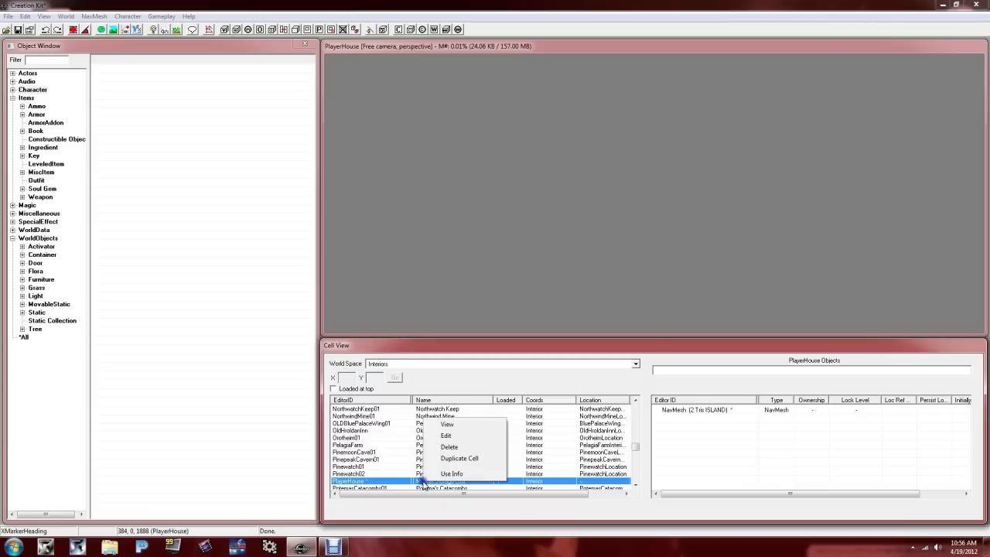
click(447, 436)
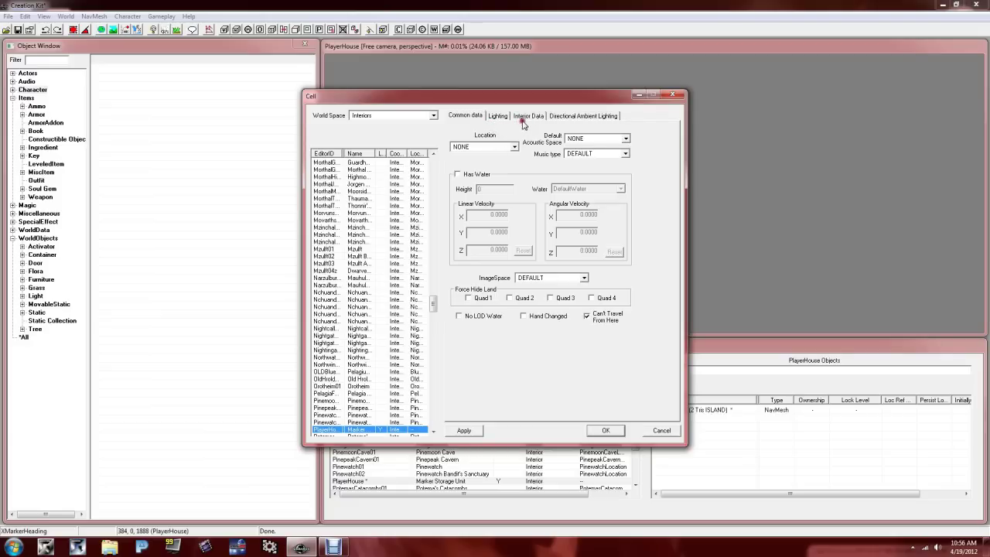
click(523, 116)
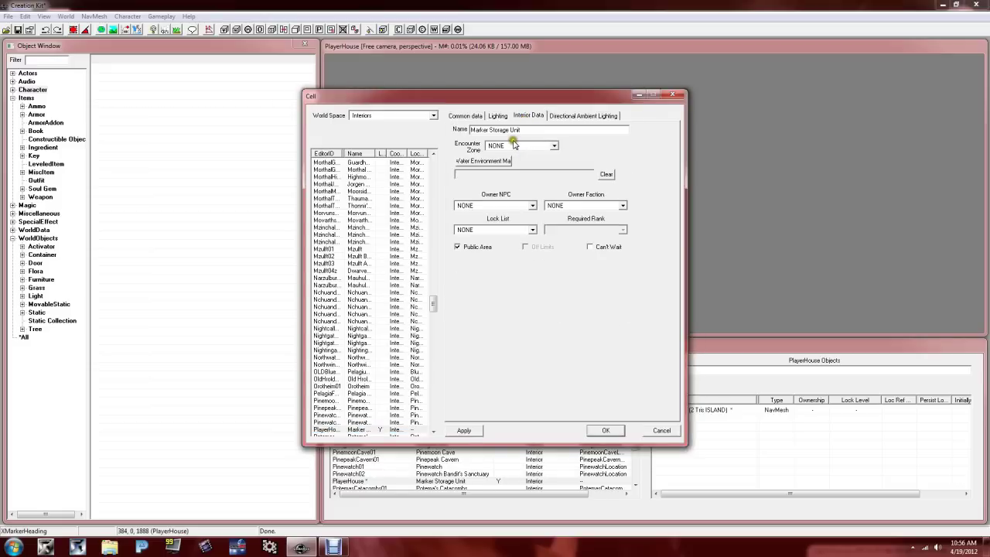
drag(539, 130, 351, 162)
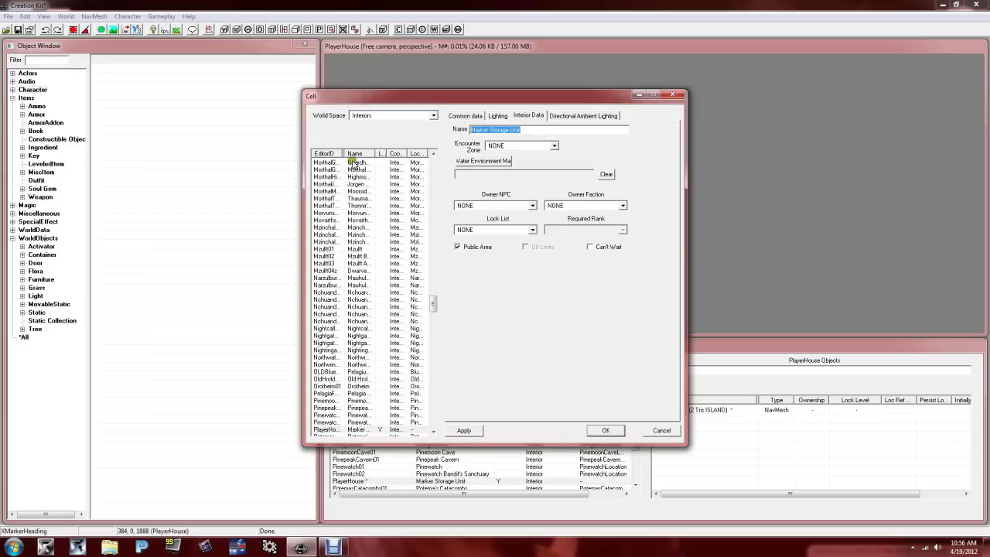
text(Player House)
Look through the Owner NPC and Owner Faction choices of the cell, leaving both at NONE.
click(468, 206)
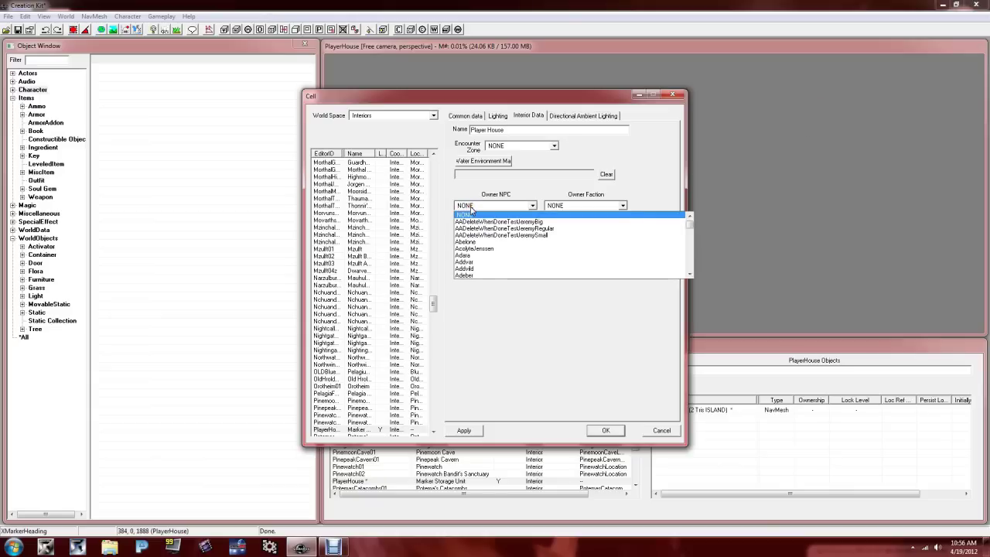
scroll(478, 261, down, 3)
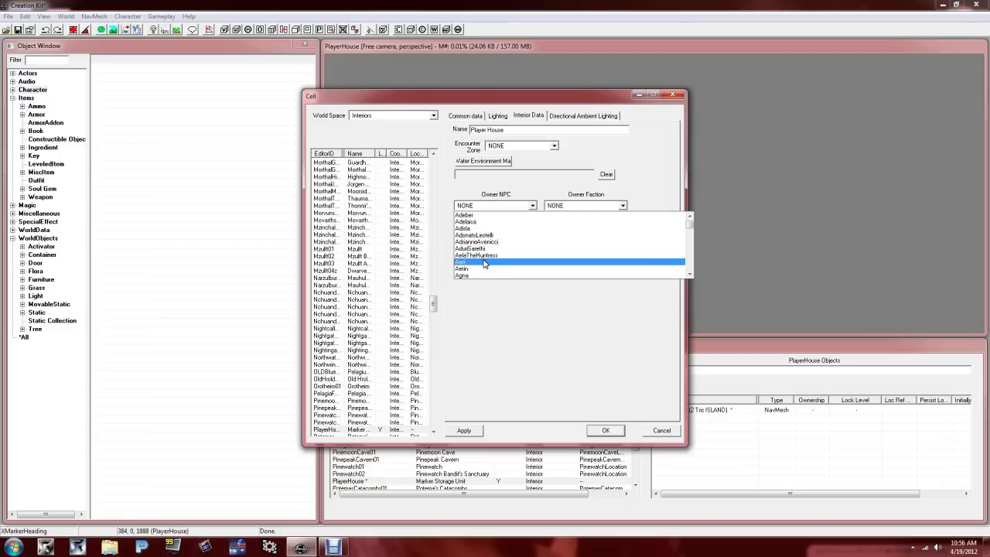
scroll(484, 265, up, 3)
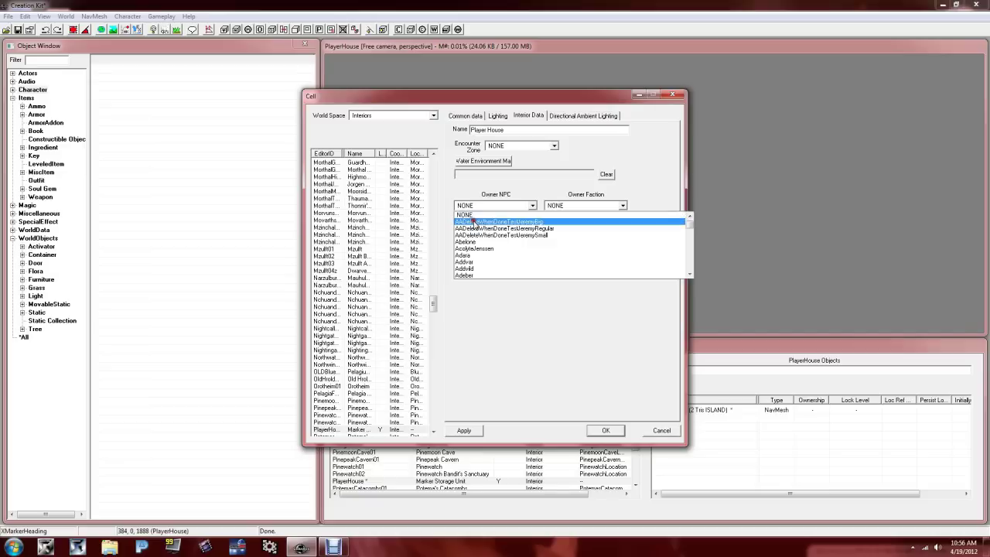
click(472, 214)
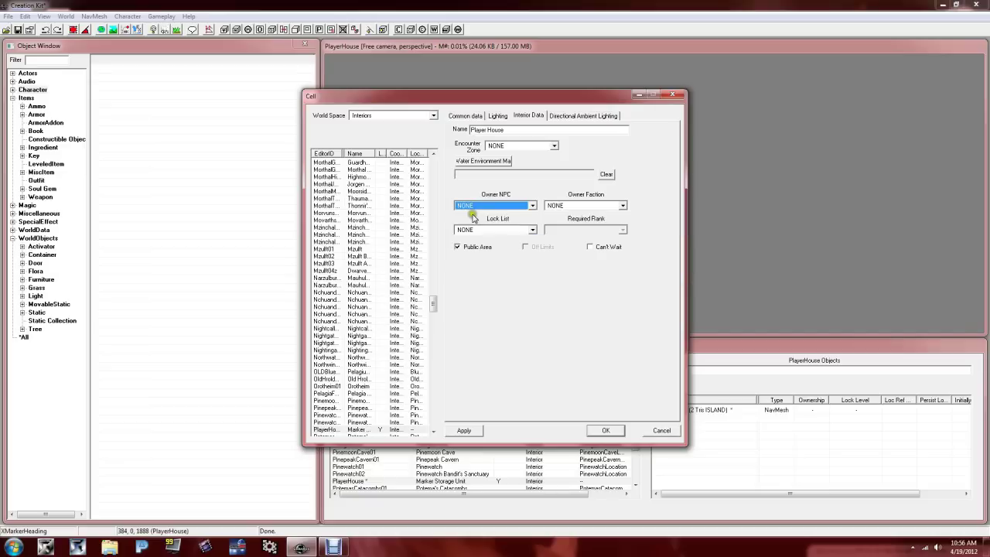
click(595, 206)
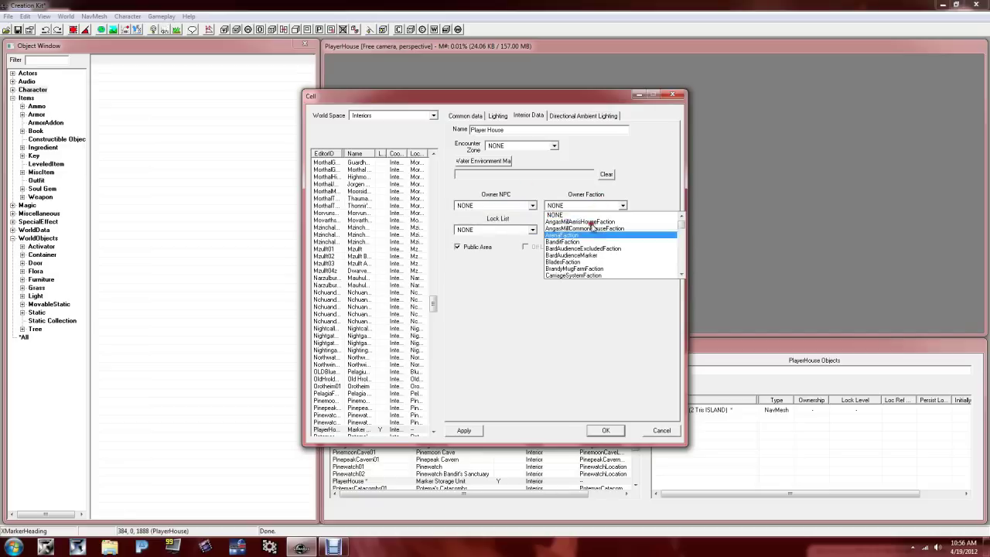
click(590, 205)
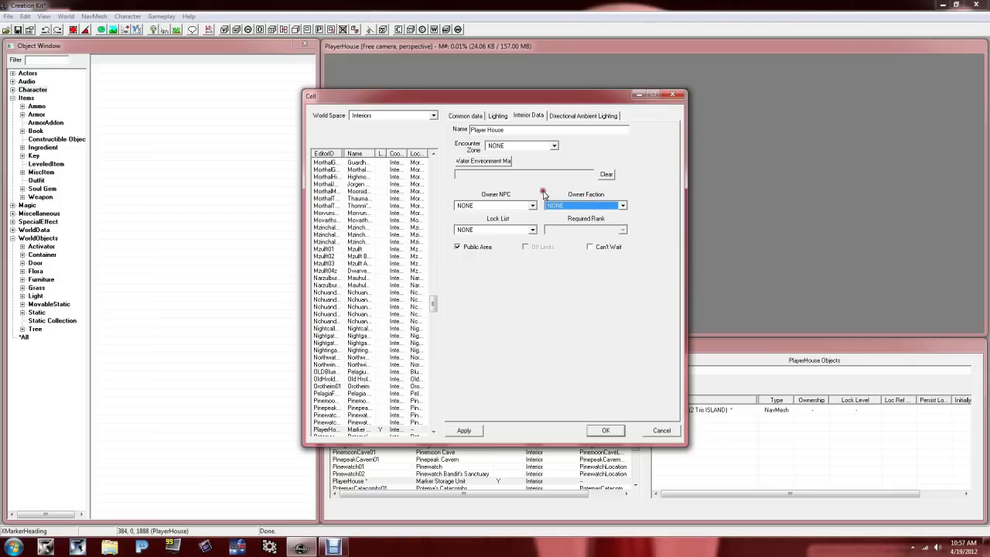
Review the cell's lighting settings and its Location and Music type choices, leaving Location at NONE and Music type at DEFAULT.
click(498, 116)
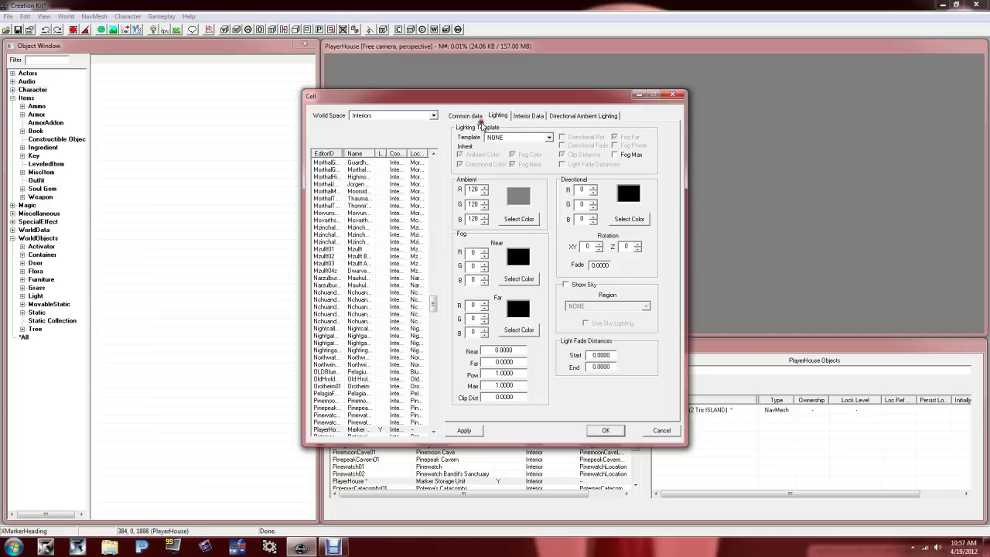
click(473, 116)
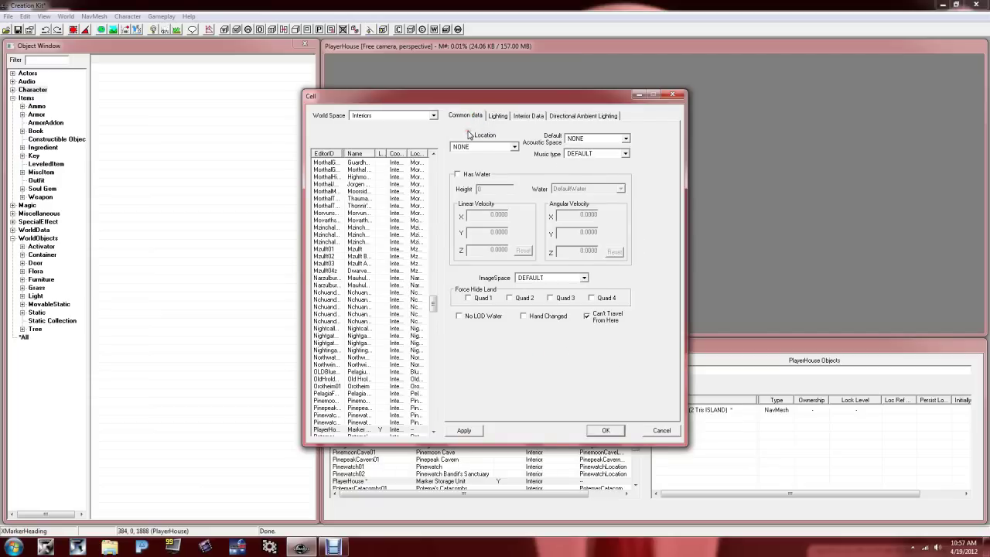
click(473, 146)
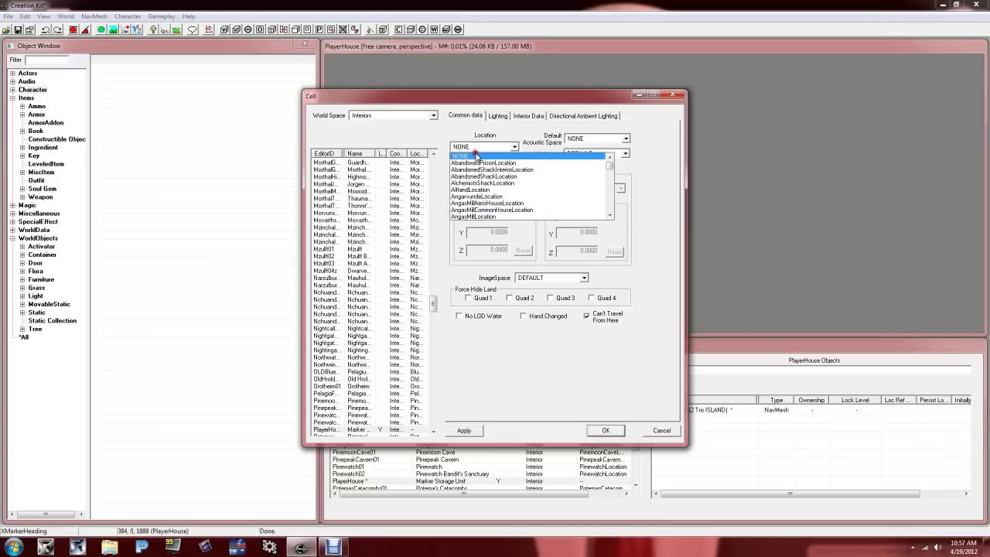
click(475, 148)
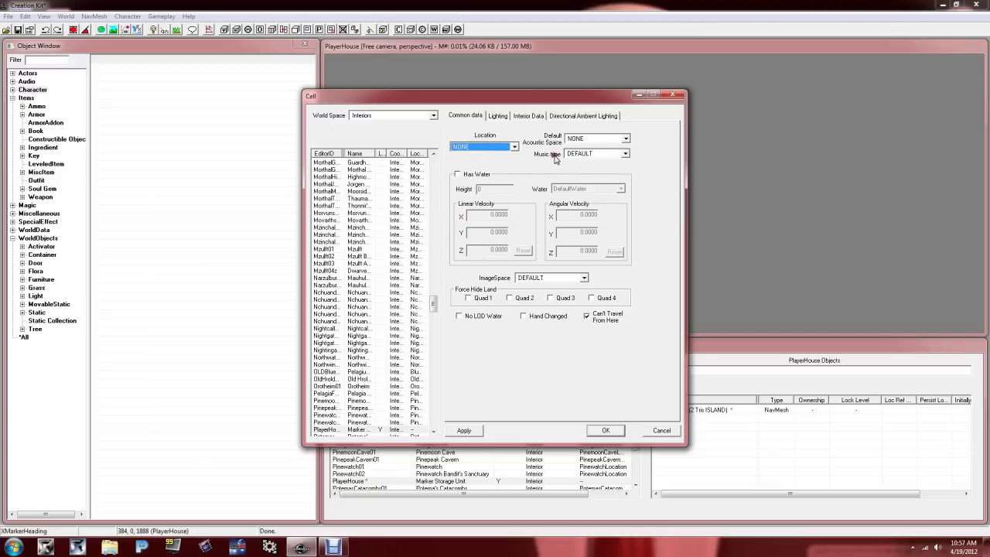
click(582, 154)
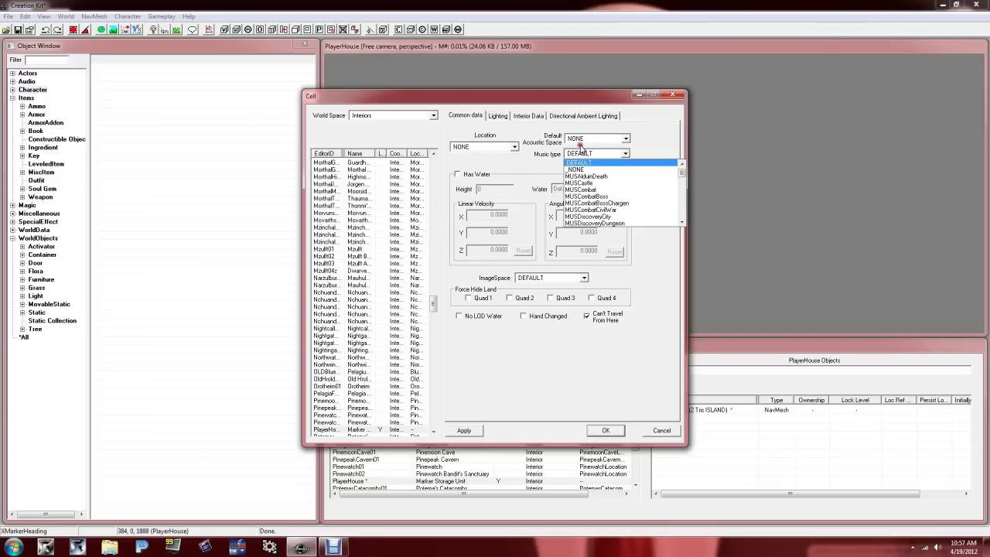
click(581, 153)
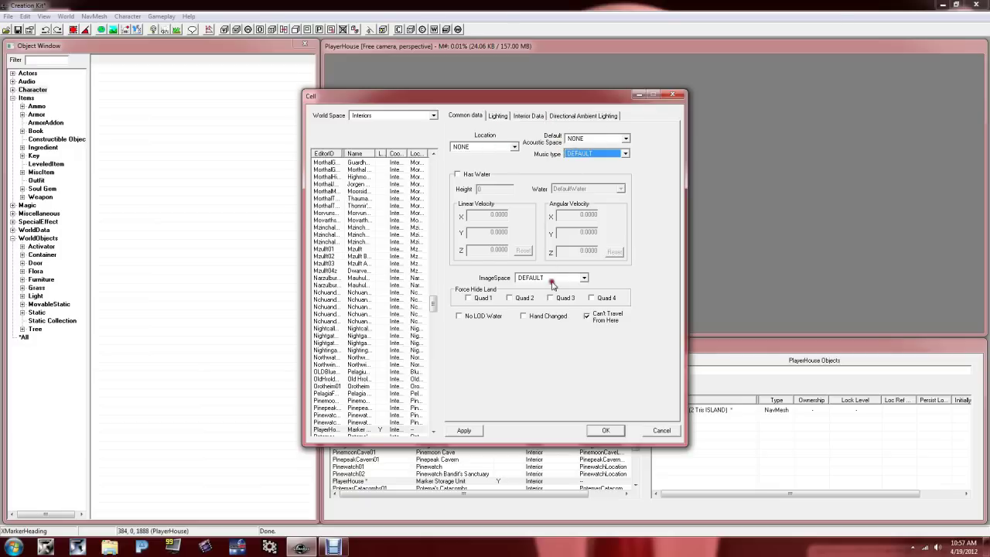
Edit the PlayerHouse cell again, enter Player House as its interior data name, and accept the change.
click(645, 430)
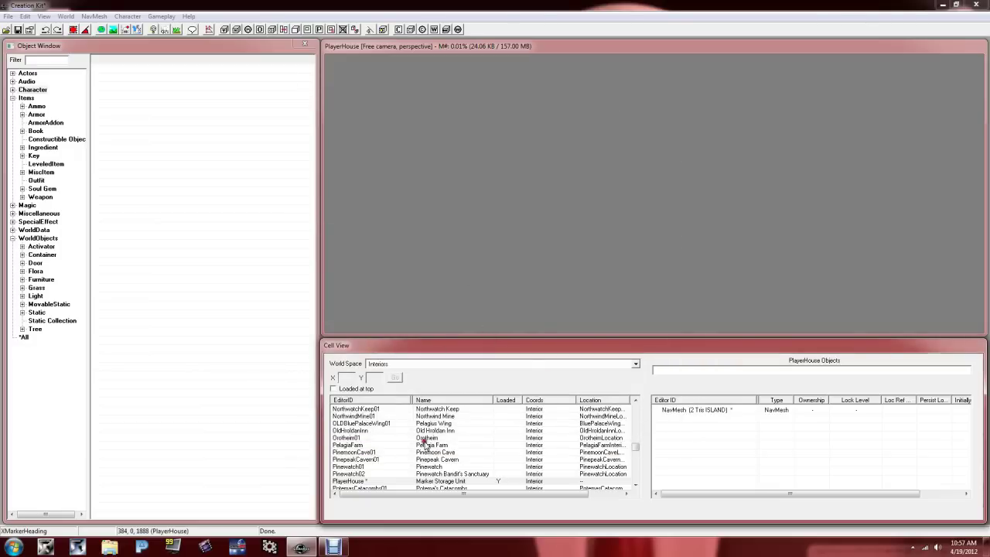
right_click(422, 482)
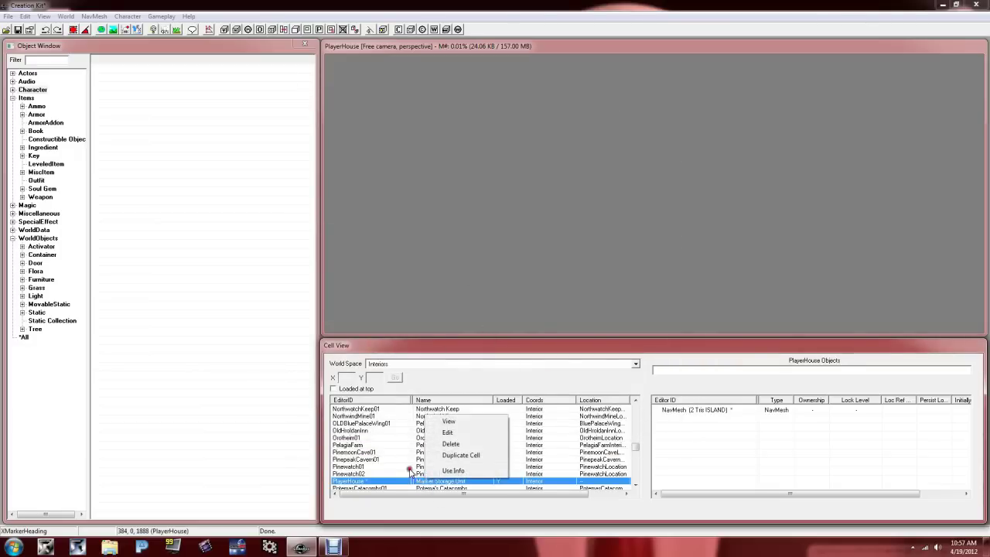
click(440, 467)
click(425, 481)
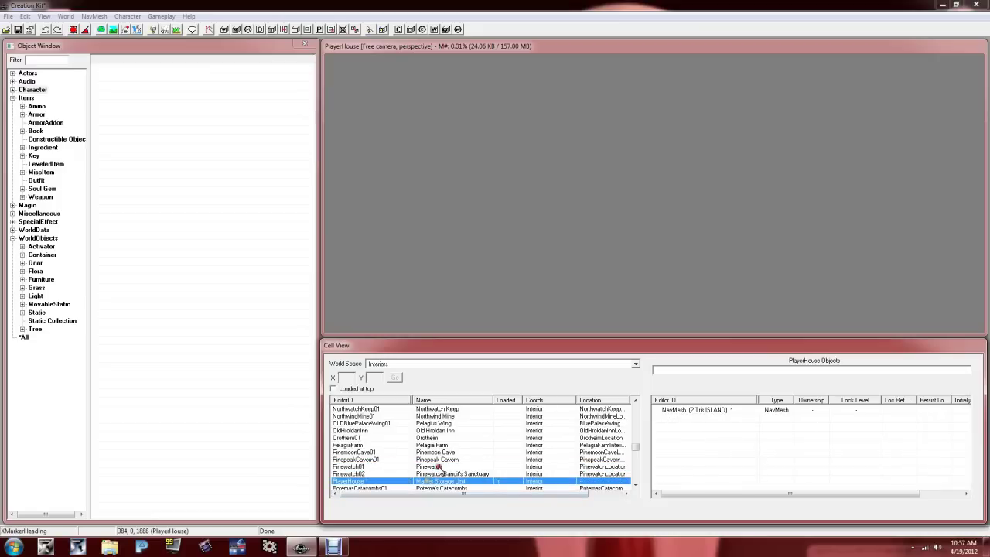
scroll(468, 460, down, 2)
right_click(441, 437)
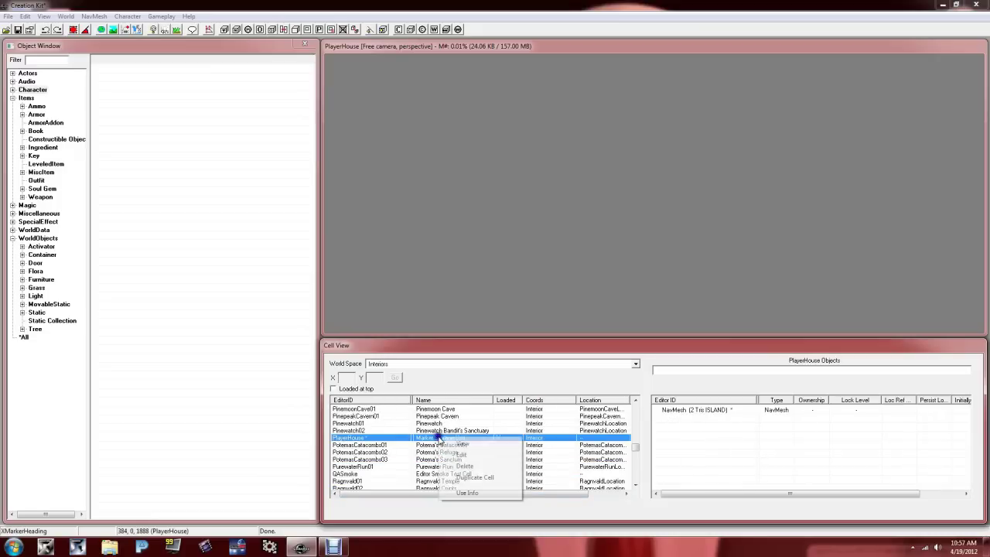
click(466, 464)
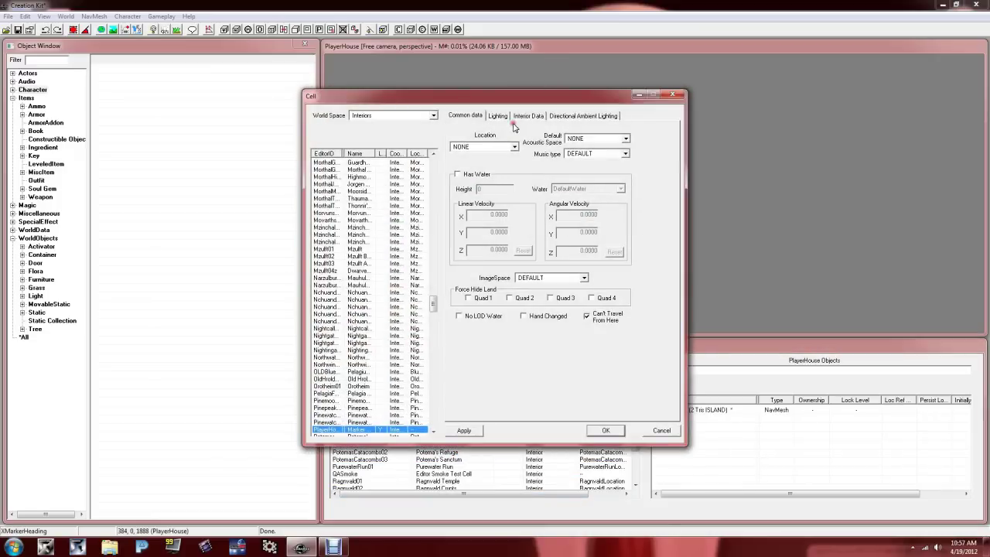
click(520, 117)
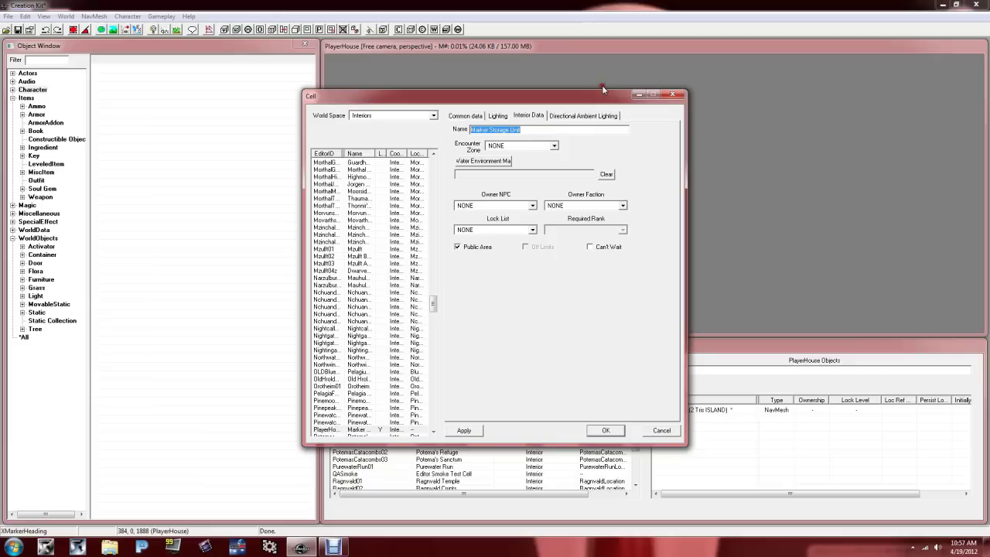
text(Player House)
click(594, 431)
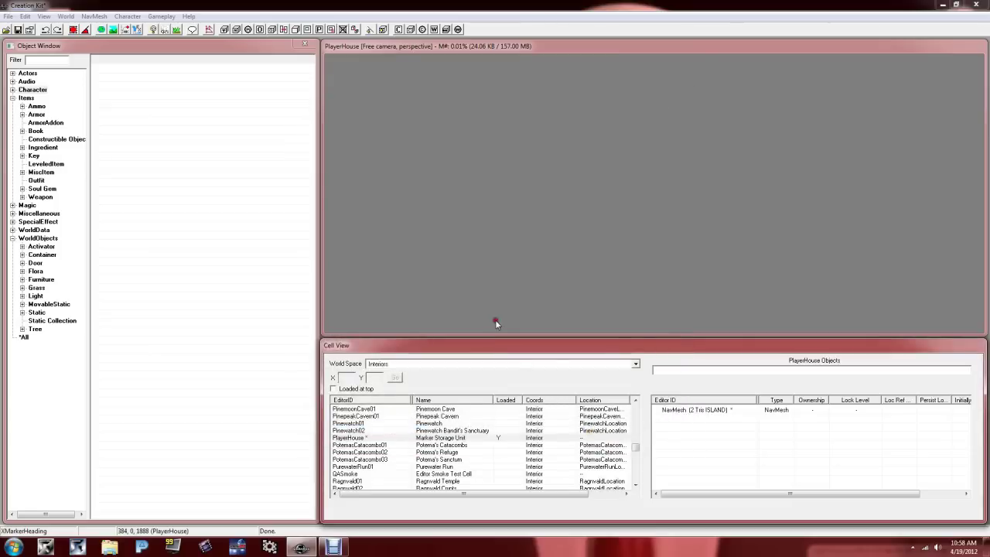
click(381, 452)
click(374, 437)
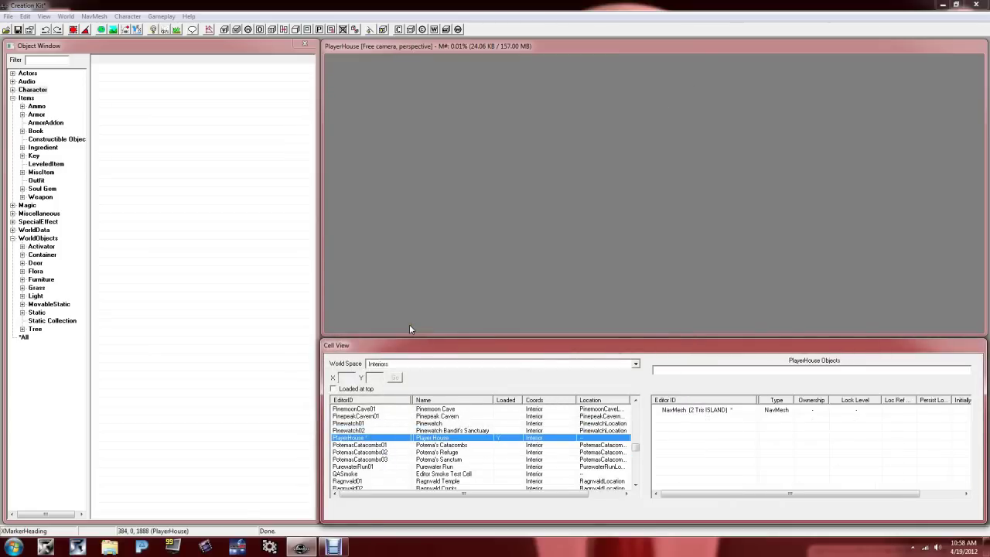
click(473, 211)
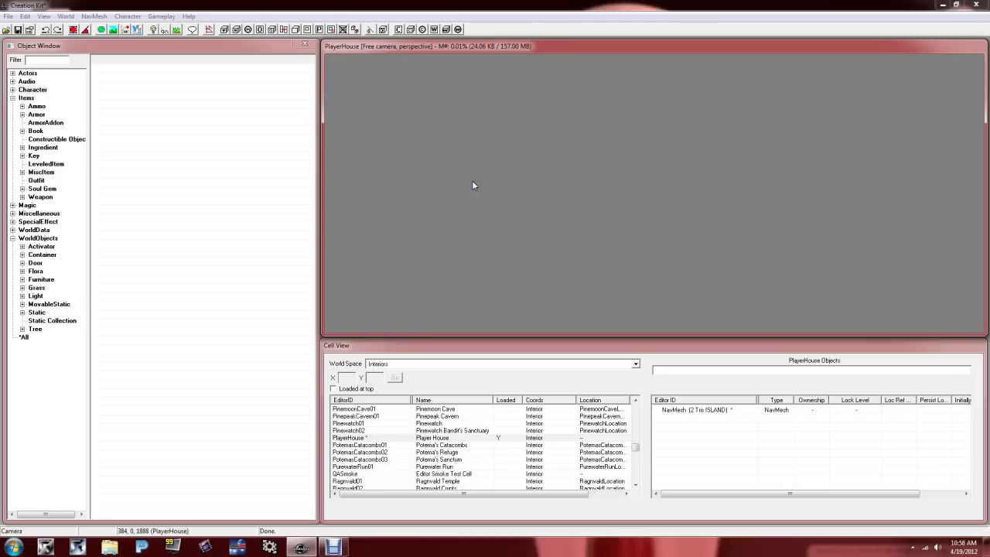
Collapse the Items category and list the Farmhouse pieces under WorldObjects, Static, Architecture.
click(13, 98)
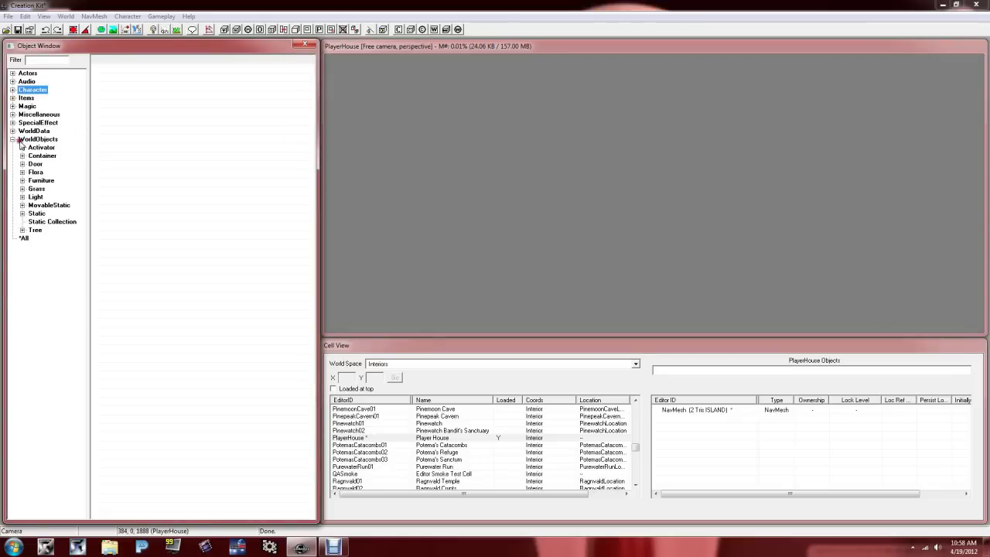
click(44, 140)
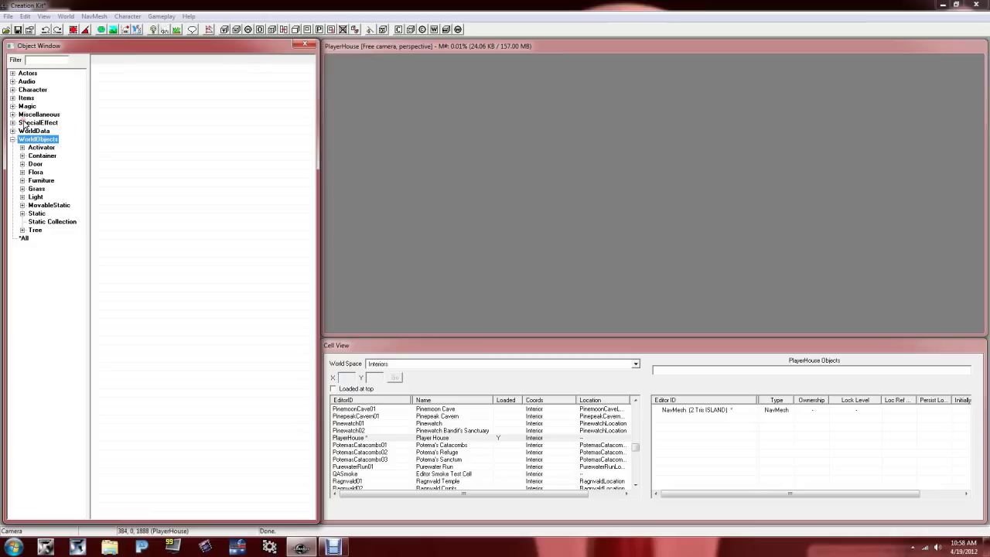
click(23, 213)
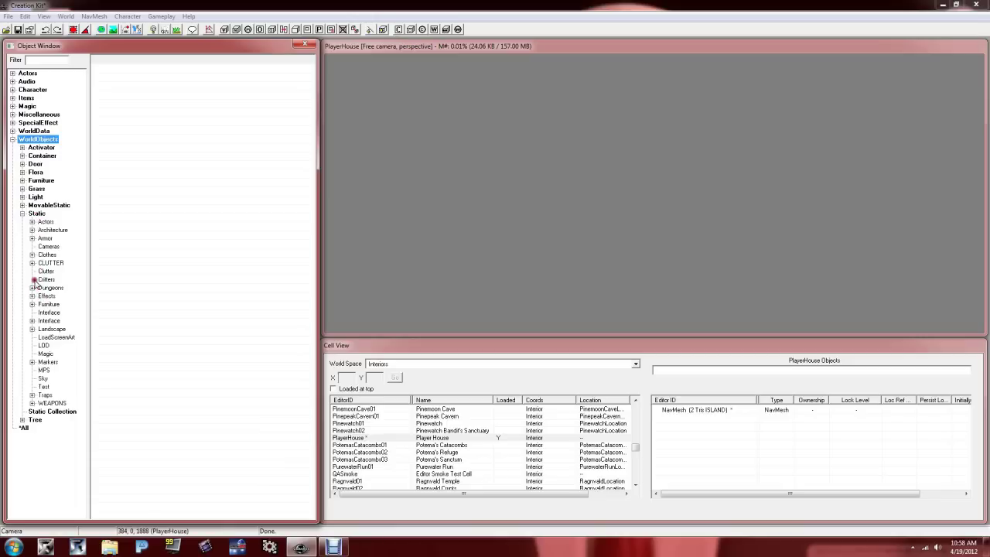
click(32, 230)
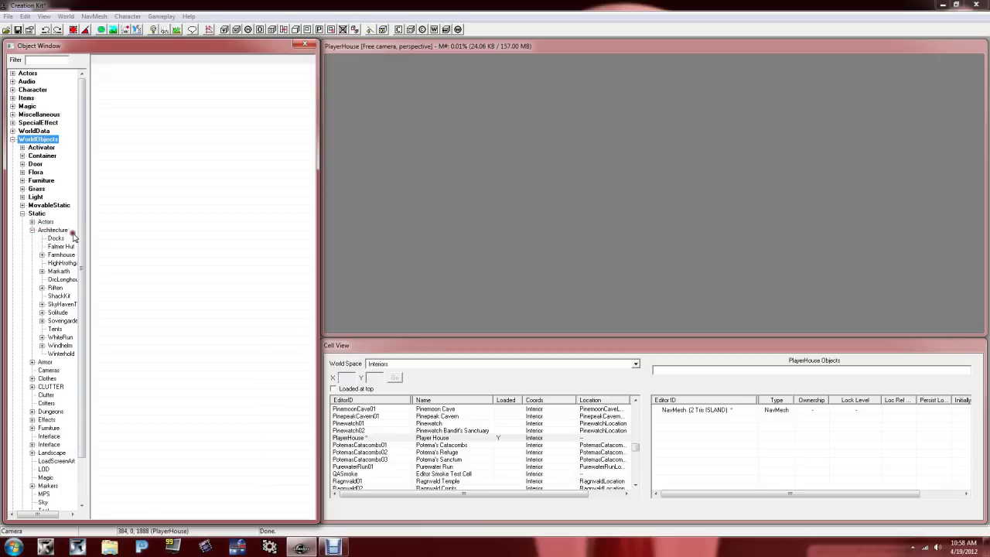
drag(79, 232, 78, 252)
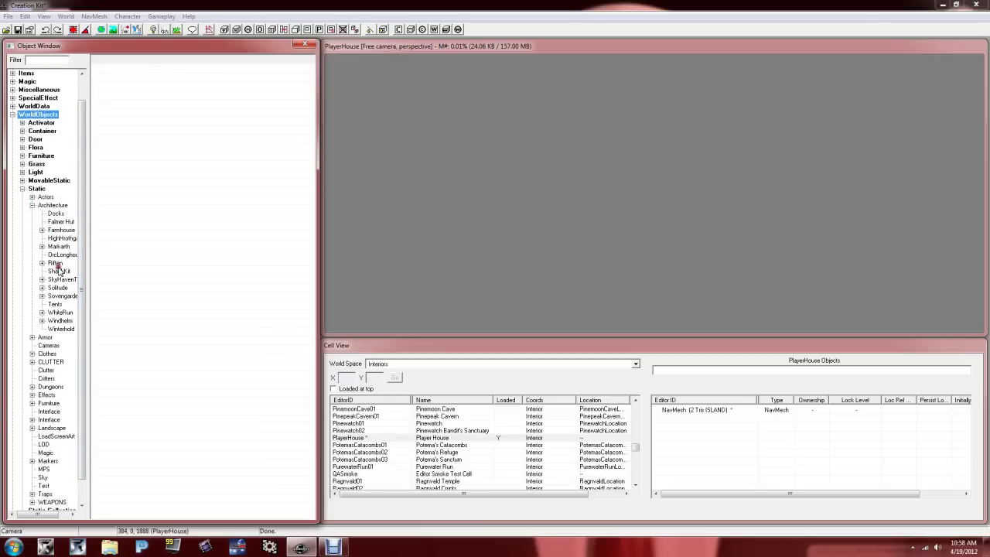
click(58, 231)
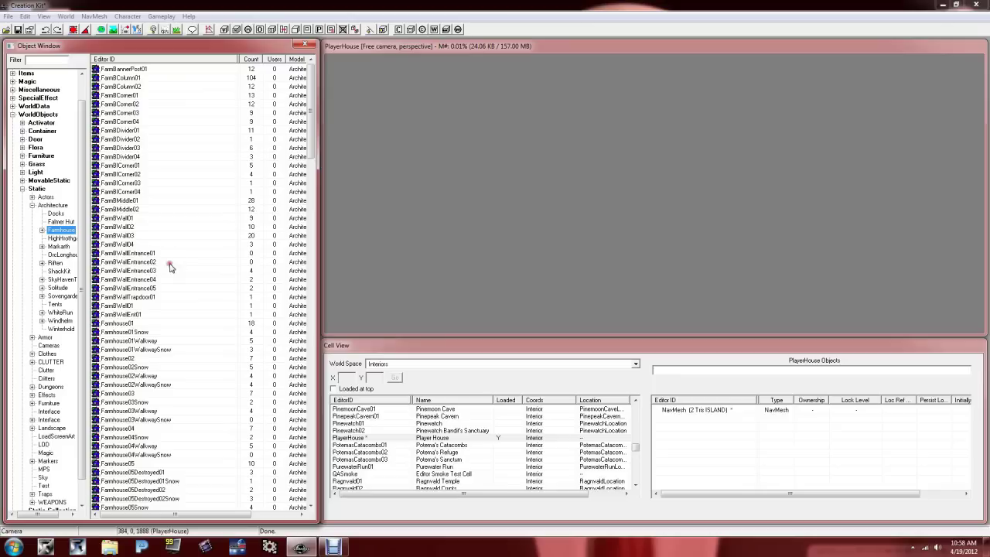
Narrow the Farmhouse pieces to the Interior subcategory and look through them as far as the FarmInt parts.
click(141, 226)
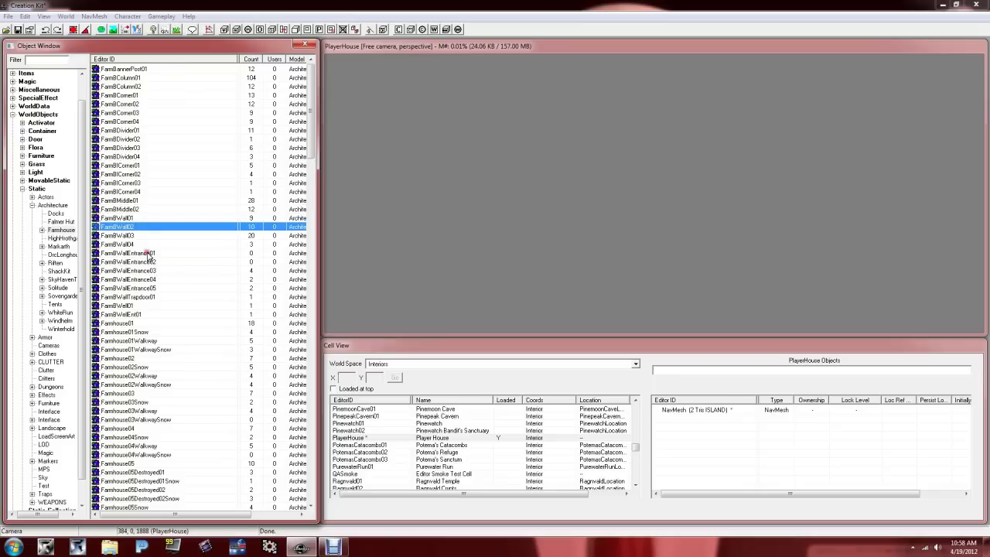
scroll(147, 256, down, 8)
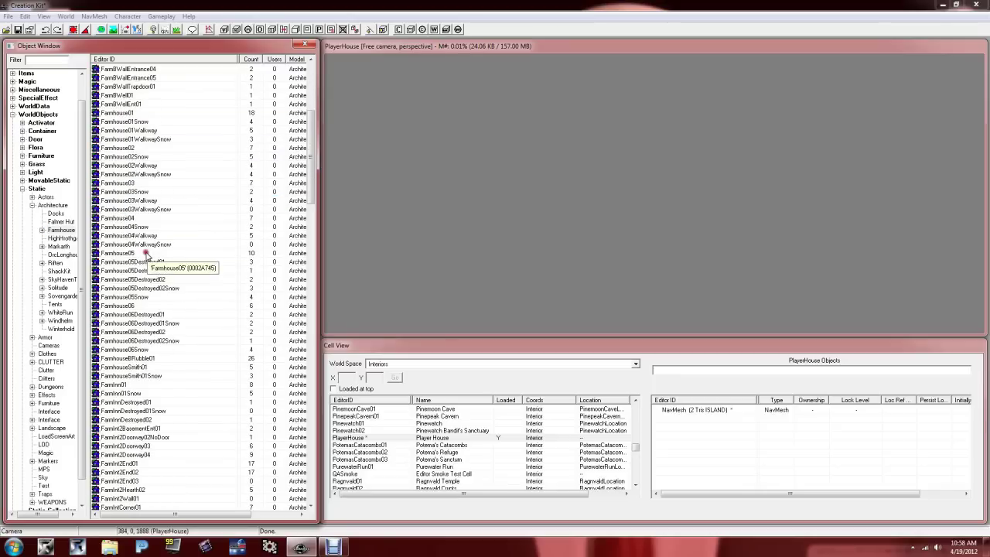
click(41, 231)
click(66, 238)
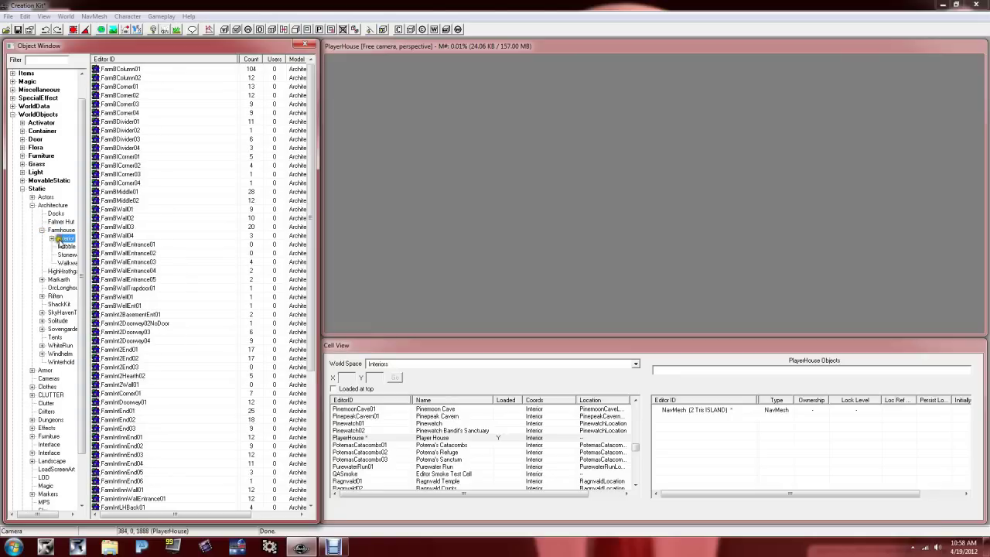
click(145, 227)
scroll(143, 232, down, 7)
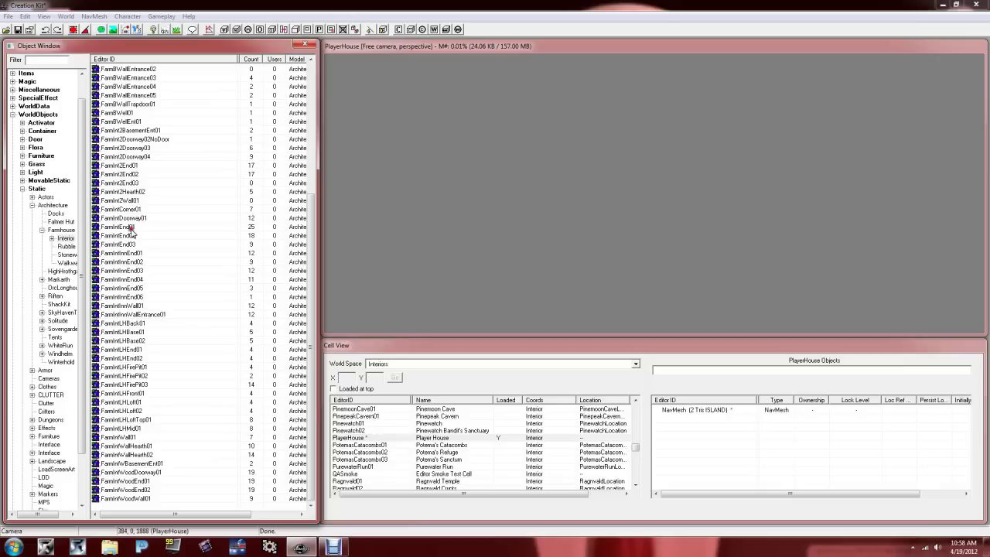
Try out a FarmIntEnd01 piece in the empty PlayerHouse cell, inspect it from several sides, and delete it.
drag(131, 229, 622, 254)
middle_drag(680, 237, 550, 148)
scroll(675, 229, down, 2)
scroll(669, 218, down, 5)
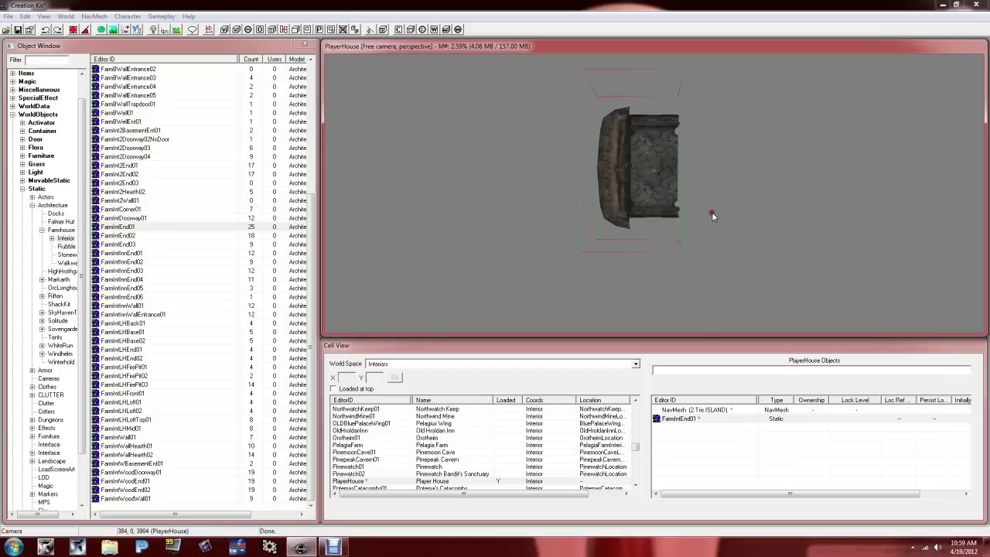
shift+middle_drag(702, 213, 655, 177)
scroll(655, 178, up, 8)
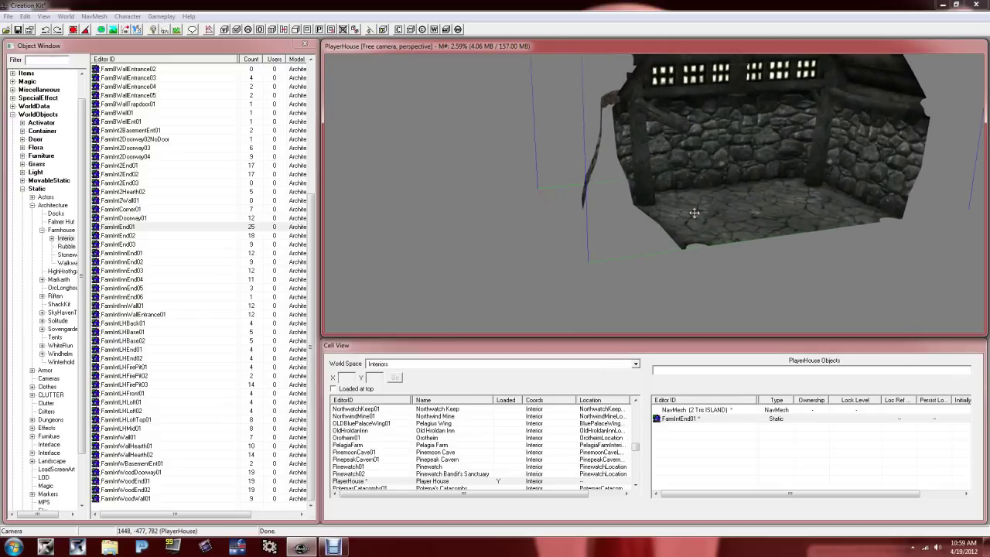
mouse_move(694, 212)
shift+middle_down()
mouse_move(688, 191)
mouse_move(680, 202)
mouse_move(668, 193)
mouse_move(702, 235)
mouse_move(671, 218)
mouse_move(789, 216)
mouse_move(718, 239)
mouse_move(658, 202)
mouse_move(695, 219)
shift+middle_up()
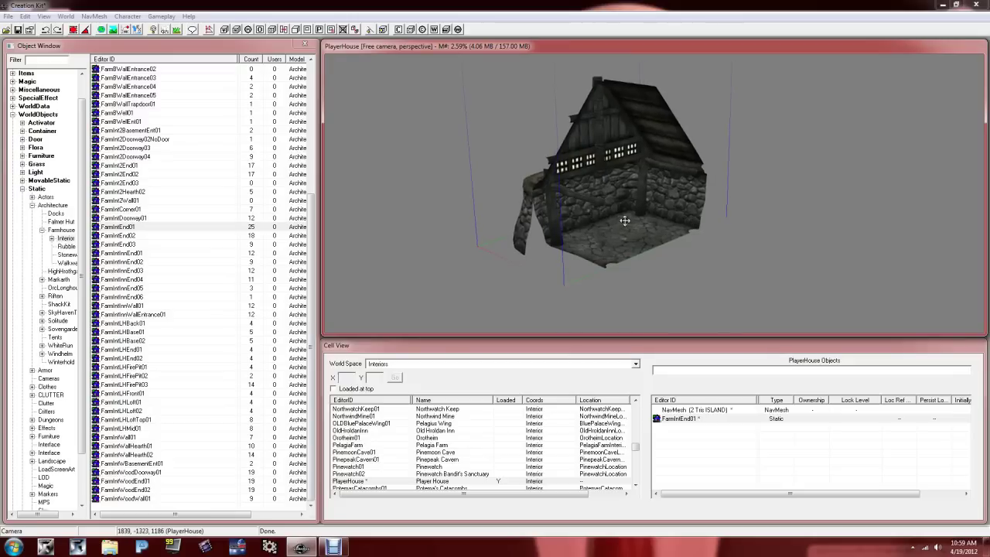
shift+middle_drag(625, 221, 646, 215)
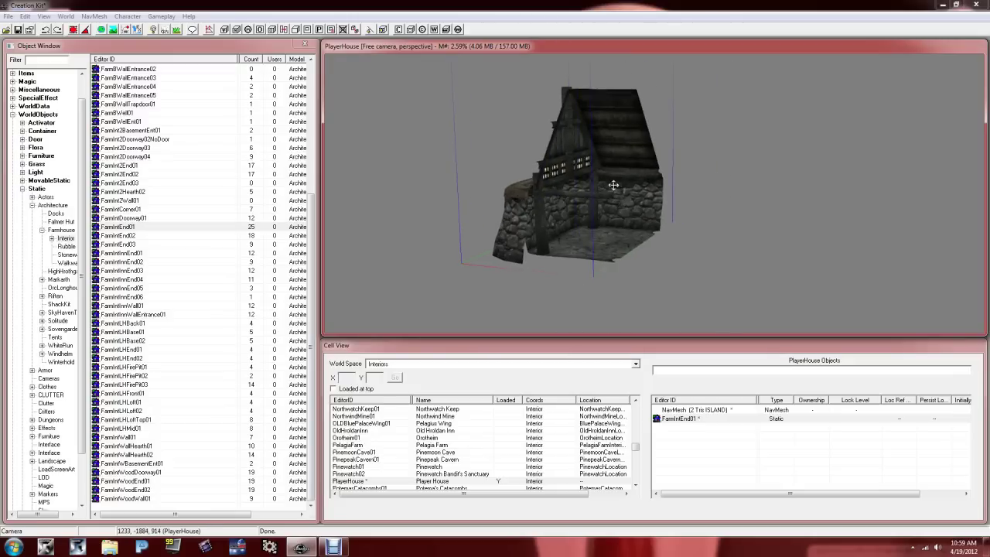
key(Delete)
Place a FarmInt2End01 static from the Farmhouse interior set in the PlayerHouse cell.
click(139, 209)
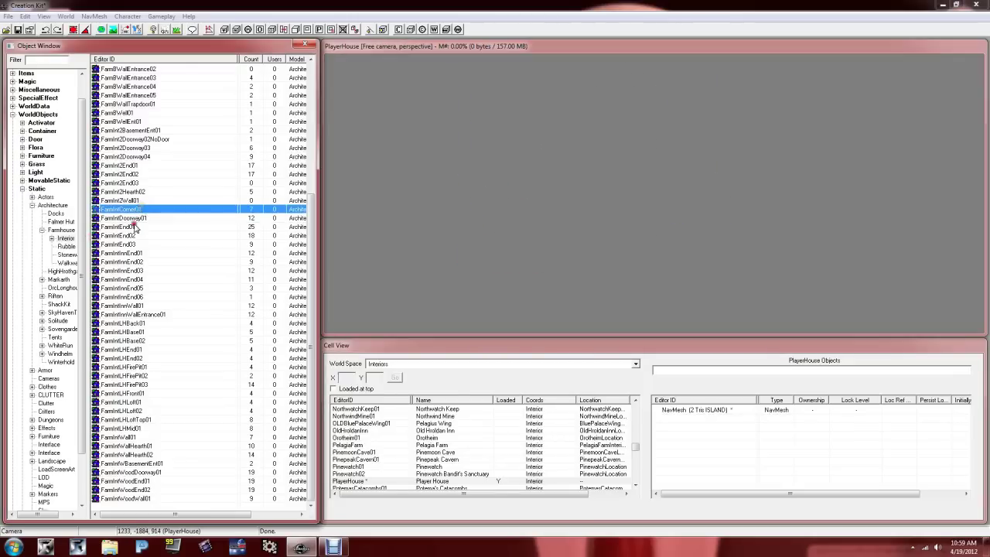
scroll(133, 224, up, 1)
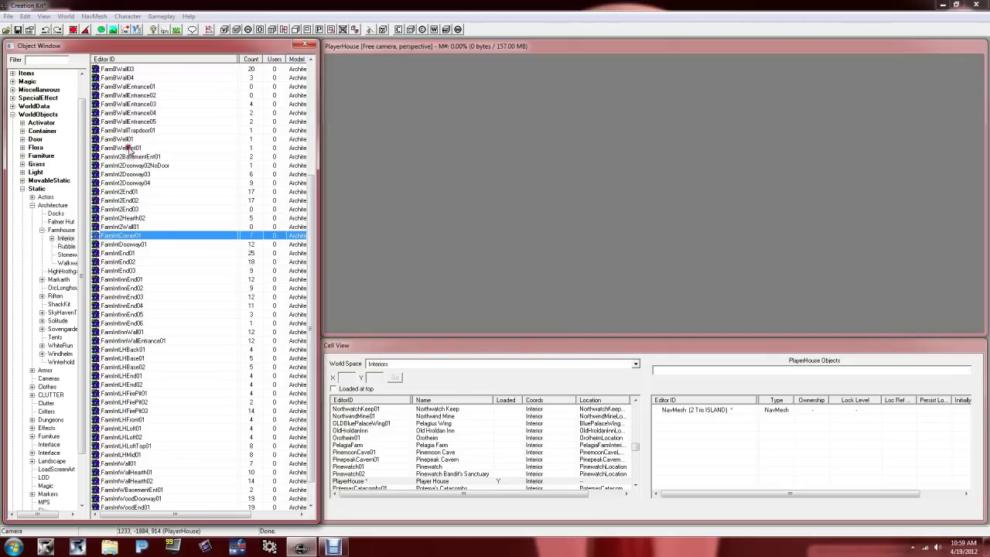
click(128, 192)
drag(95, 195, 526, 196)
mouse_move(521, 191)
shift+middle_down()
mouse_move(570, 208)
mouse_move(485, 197)
mouse_move(469, 177)
mouse_move(519, 188)
shift+middle_up()
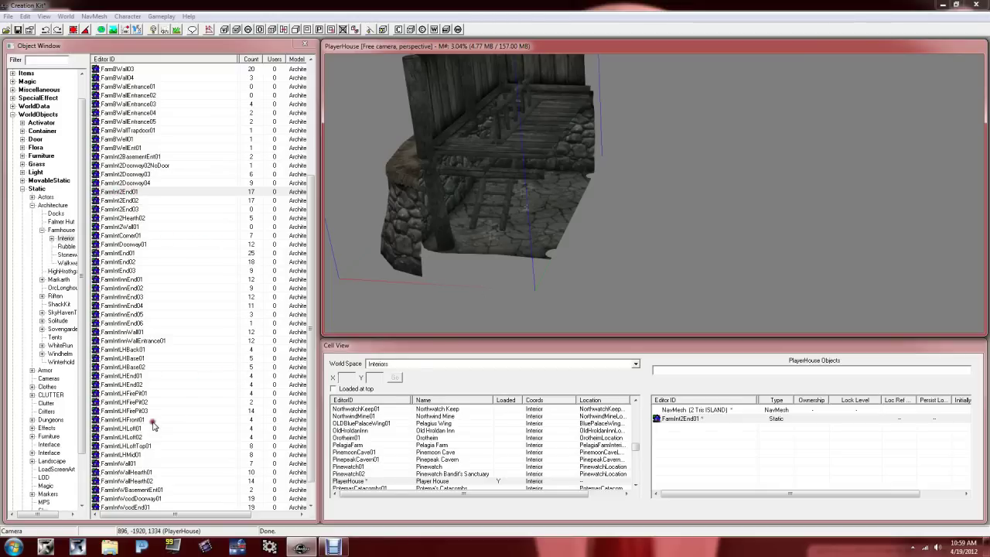
drag(154, 419, 431, 243)
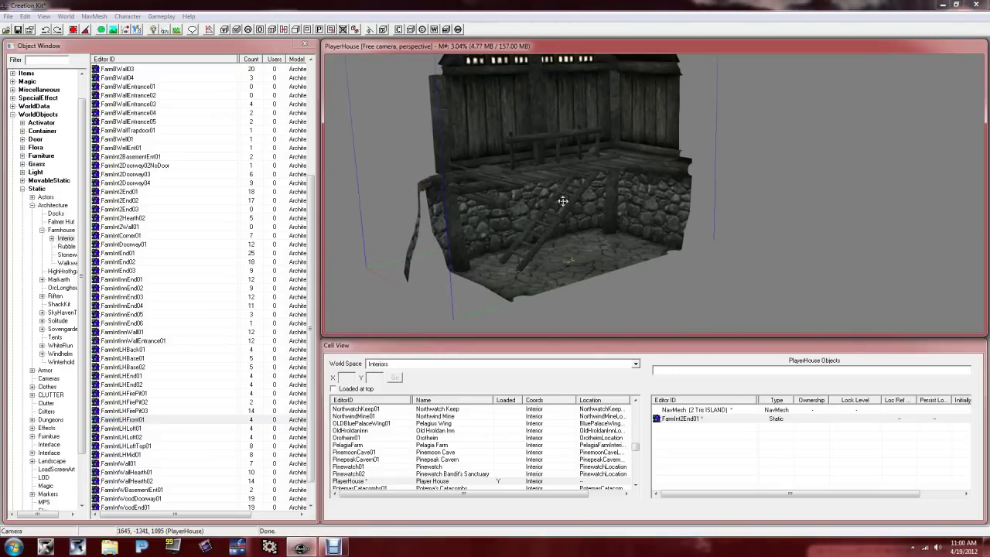
Set the FarmInt2End01 reference's X, Y and Z position to 0.
double_click(563, 202)
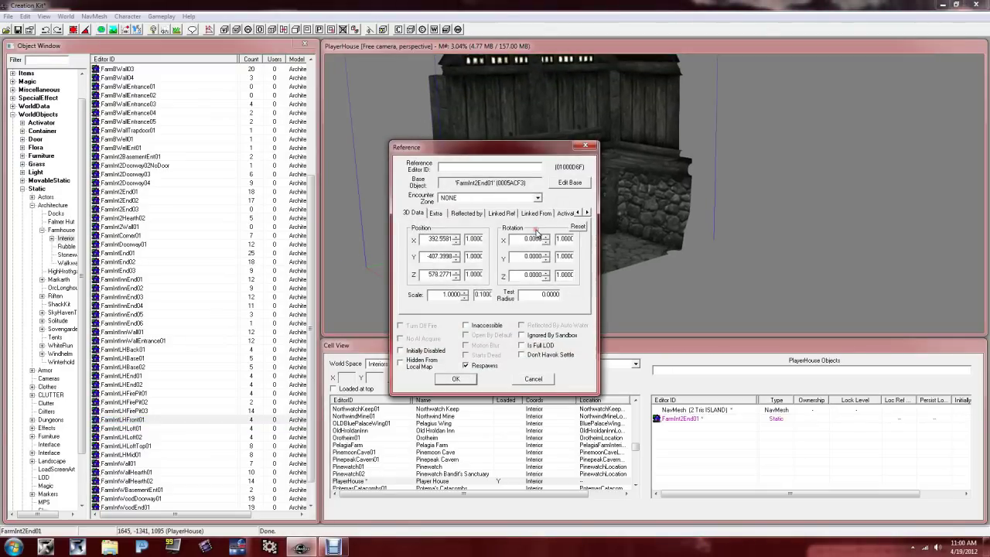
double_click(433, 239)
text(0)
key(Tab)
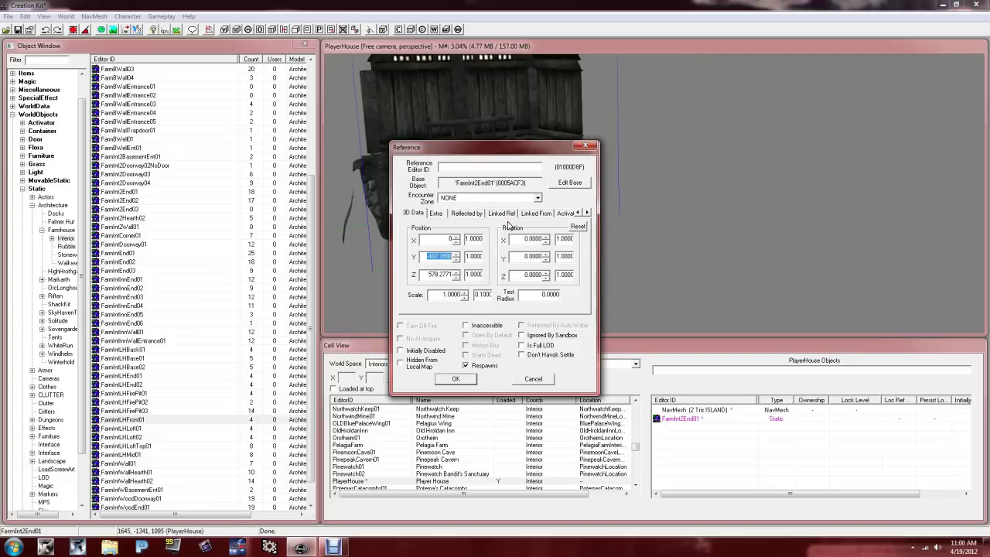
text(0)
key(Tab)
text(0)
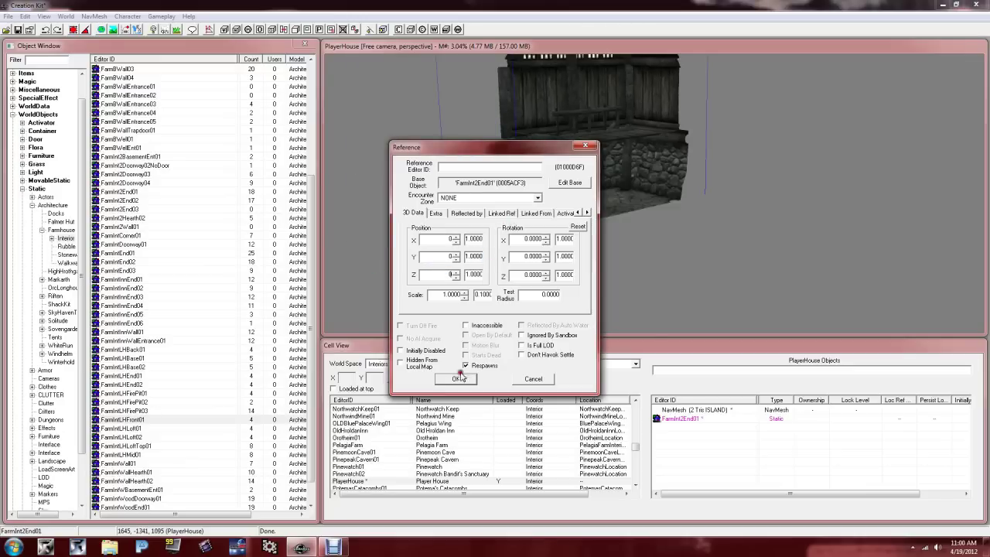
click(457, 378)
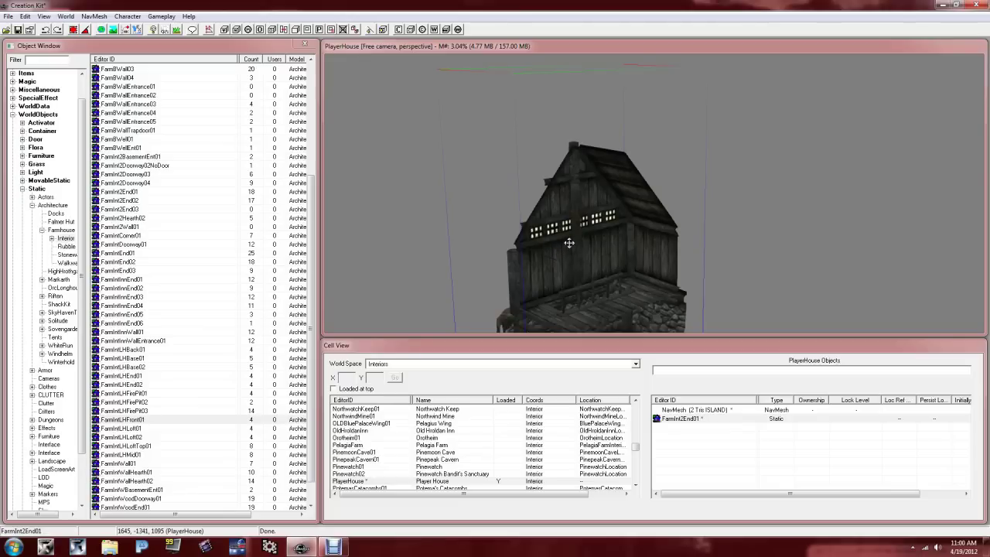
Centre the view on the FarmInt2End01 piece and examine its interior from an angle.
middle_drag(569, 242, 601, 229)
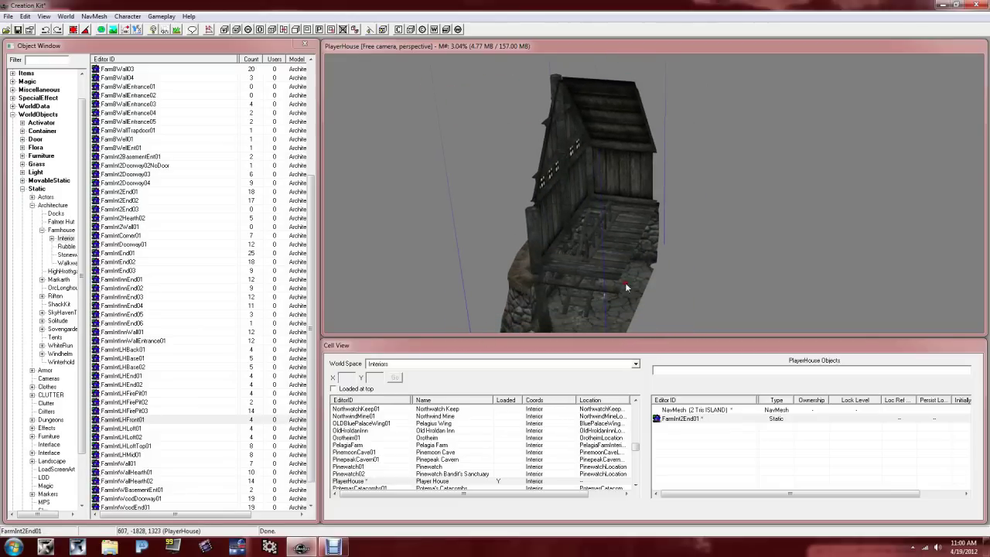
middle_drag(902, 97, 621, 206)
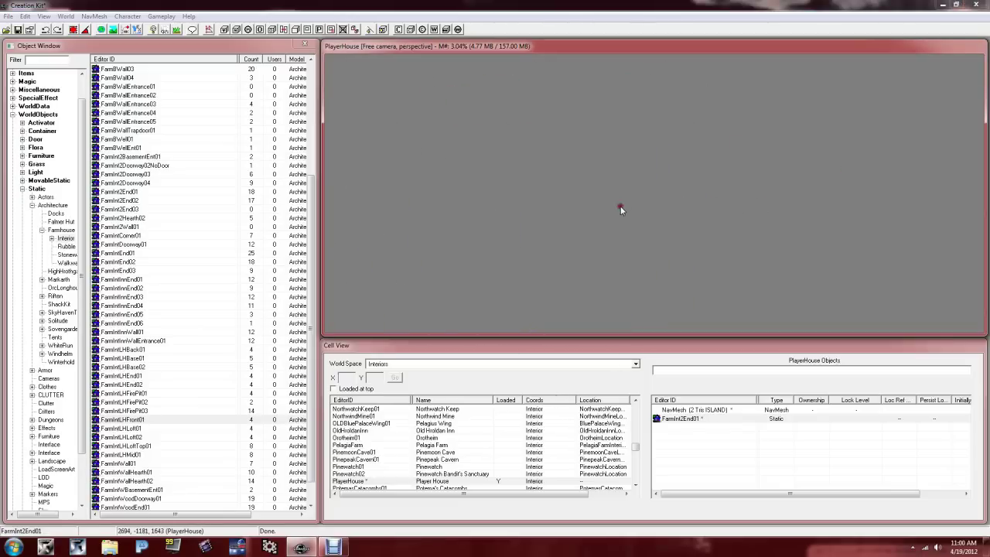
double_click(690, 420)
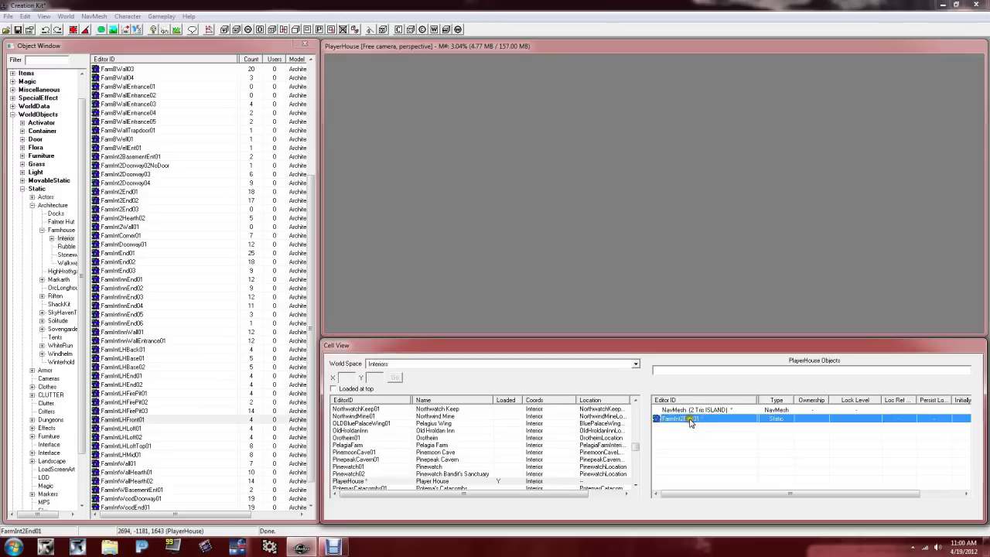
middle_drag(609, 172, 536, 211)
scroll(561, 211, up, 8)
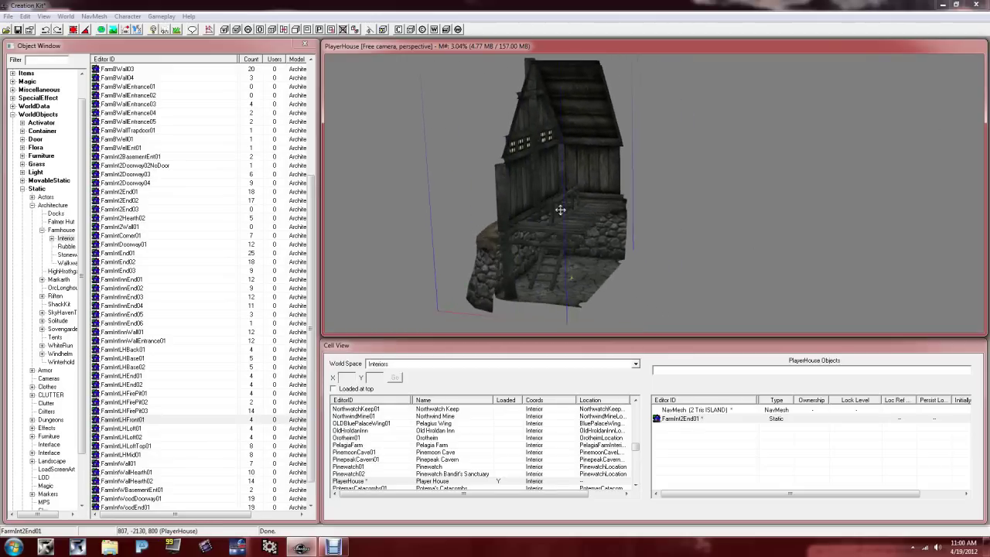
Try out a FarmInt2Doorway02NoDoor piece beside the FarmInt2End01 piece in the PlayerHouse cell and delete it.
scroll(570, 204, down, 4)
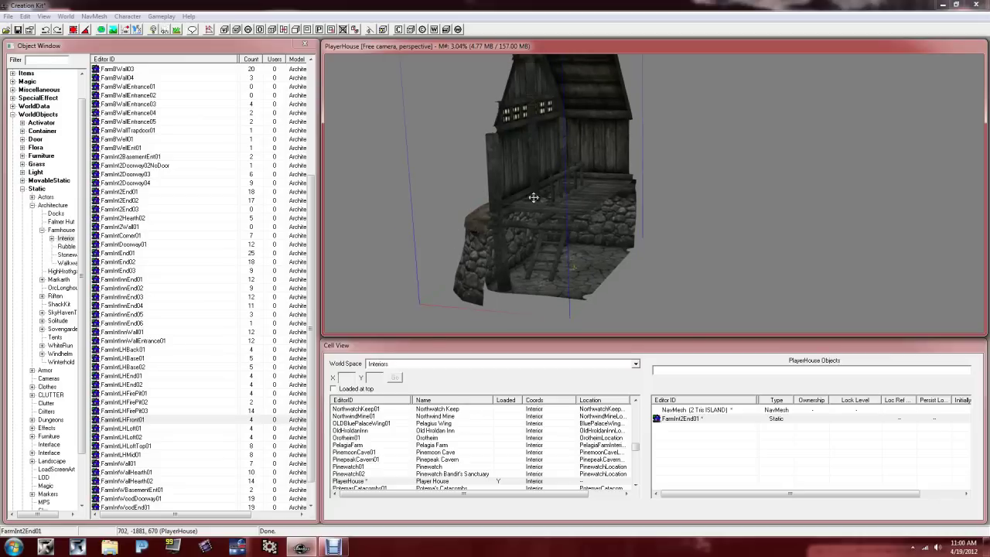
click(138, 246)
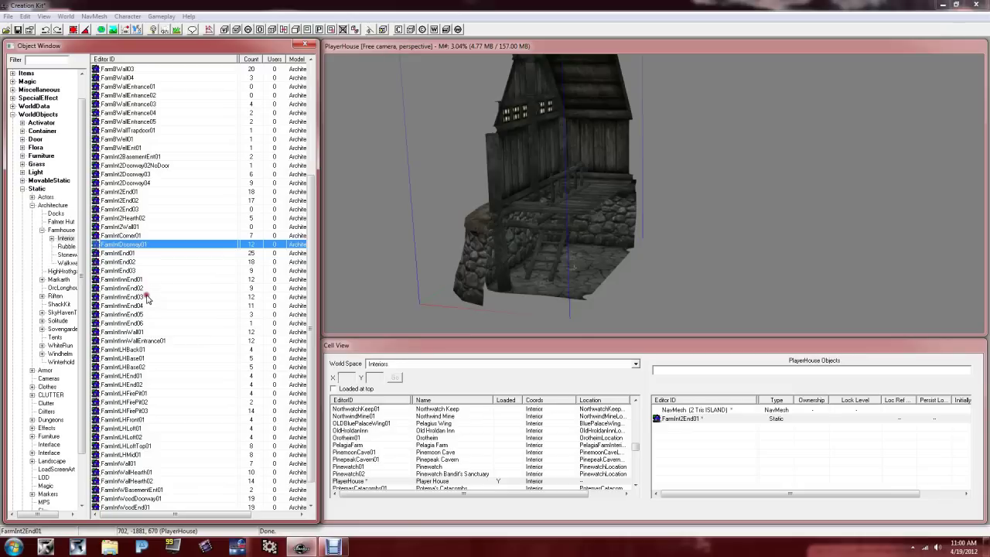
drag(95, 246, 125, 247)
click(128, 157)
click(128, 165)
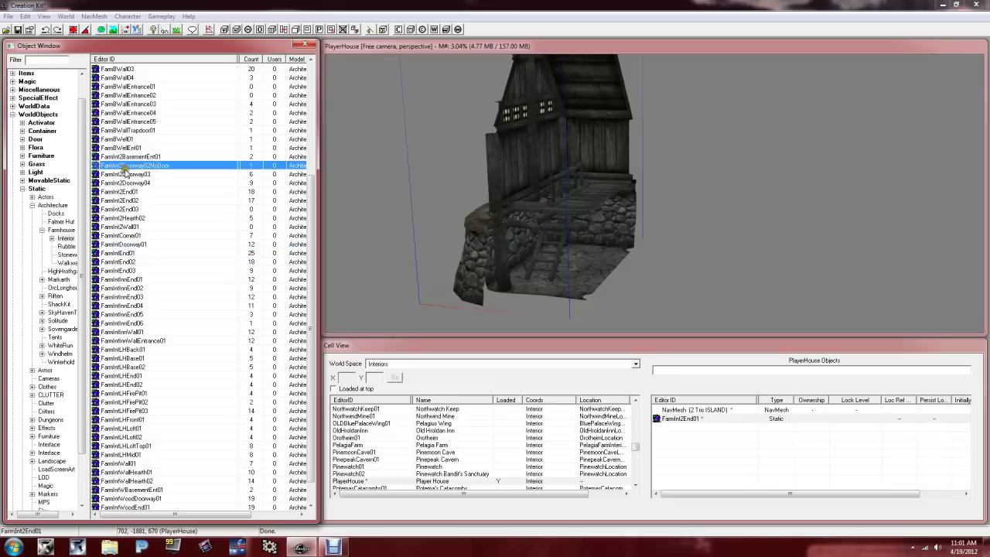
drag(101, 169, 613, 262)
middle_drag(639, 268, 669, 234)
key(Delete)
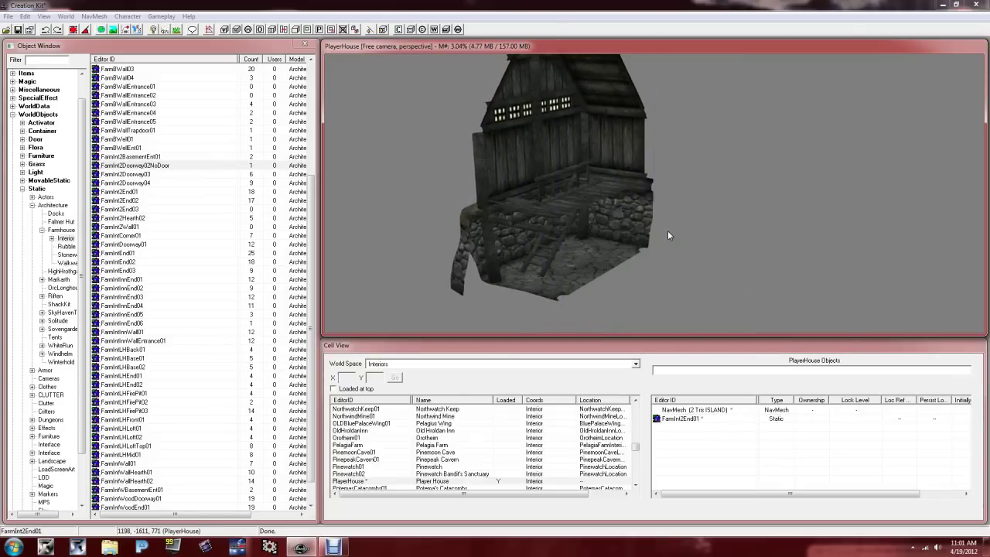
Place a FarmInt2Doorway04 static beside the end piece and rotate it so its wall lines up with the end piece's wall.
click(151, 174)
click(141, 183)
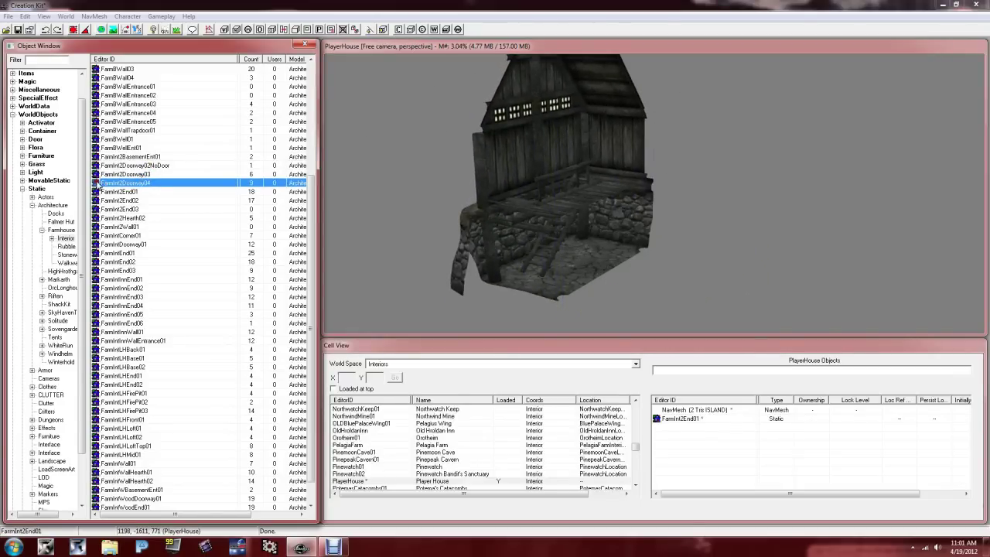
drag(317, 254, 676, 296)
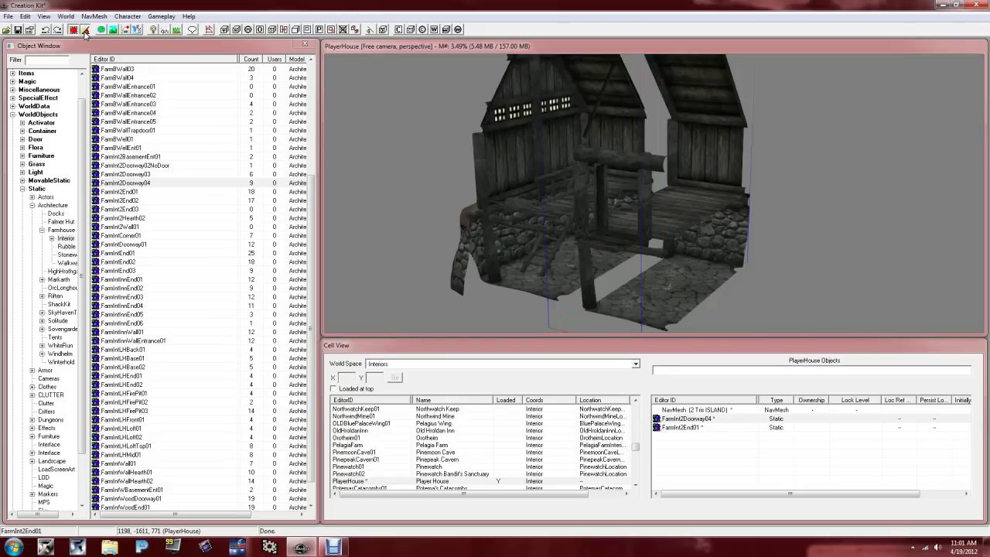
mouse_move(678, 280)
right_down()
mouse_move(721, 280)
mouse_move(670, 285)
mouse_move(695, 286)
right_up()
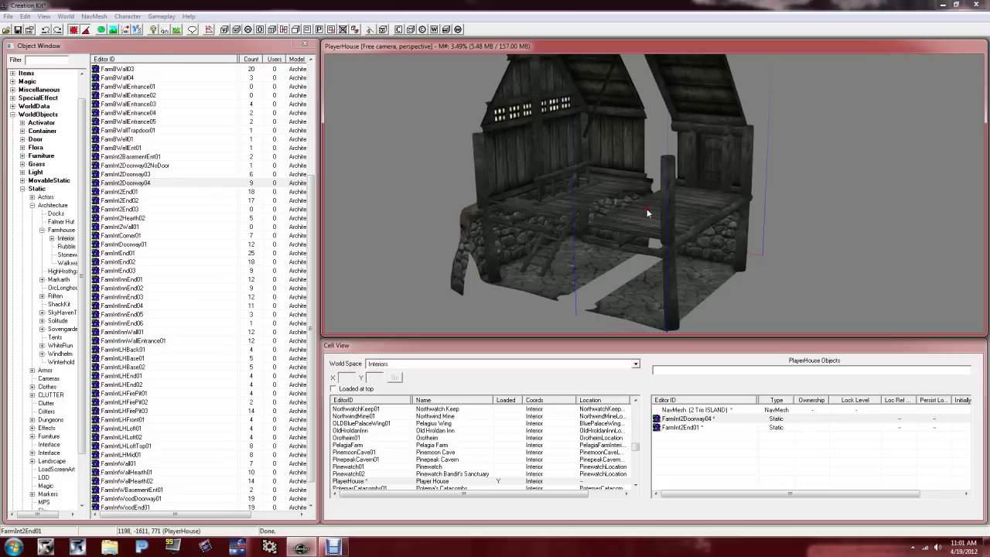
Move the doorway piece flush against FarmInt2End01 and check the joint from several sides.
drag(674, 222, 660, 192)
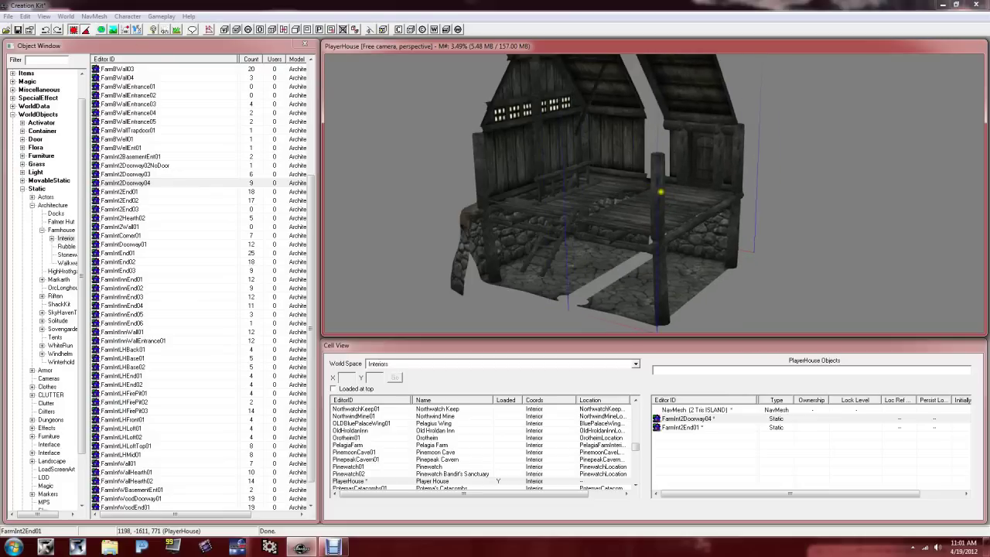
shift+middle_drag(660, 192, 519, 196)
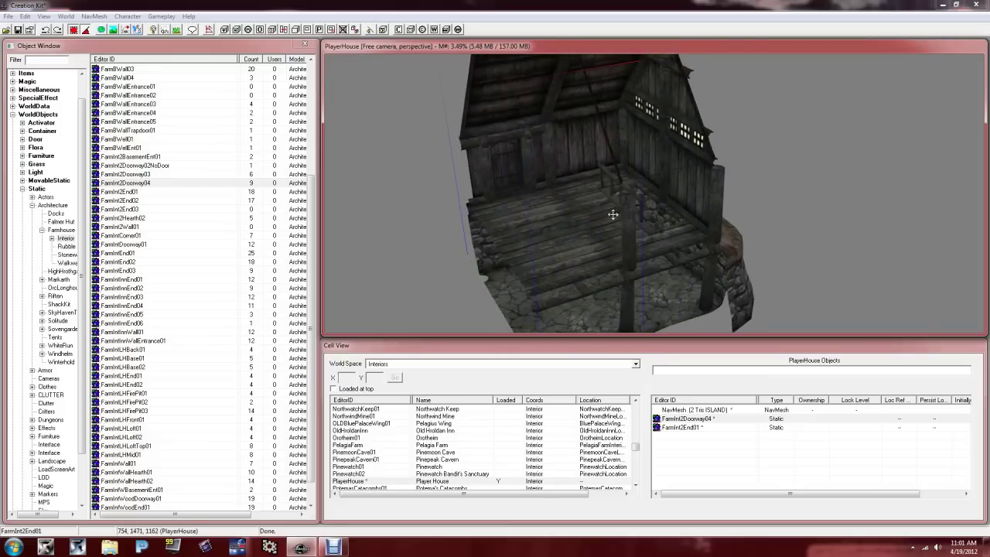
shift+middle_drag(613, 214, 636, 253)
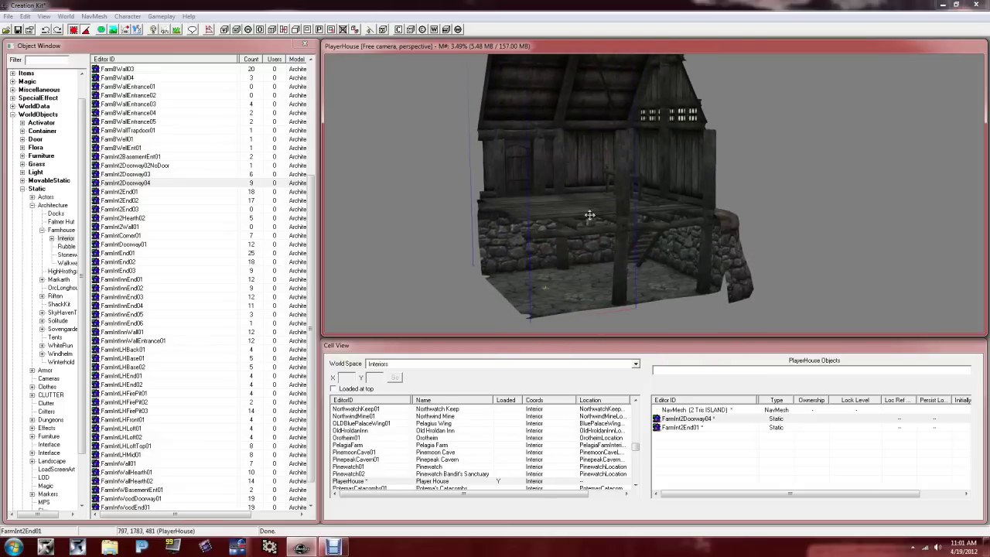
shift+middle_drag(530, 197, 623, 215)
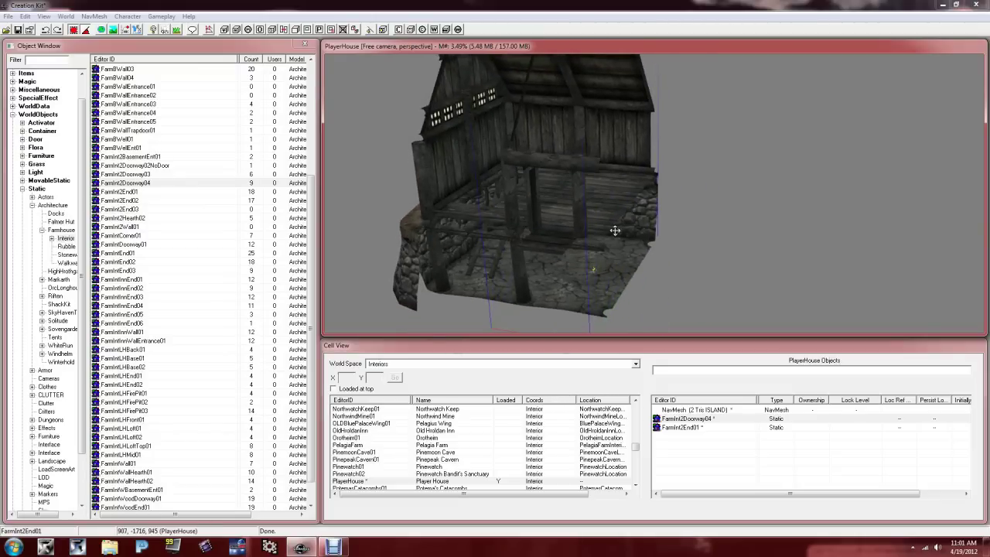
shift+middle_drag(615, 217, 693, 213)
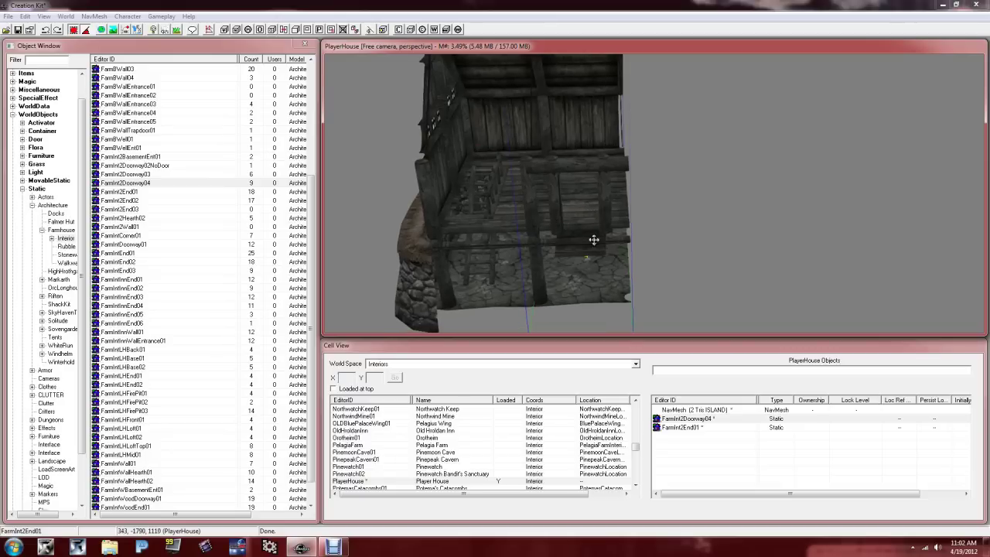
middle_drag(592, 237, 550, 241)
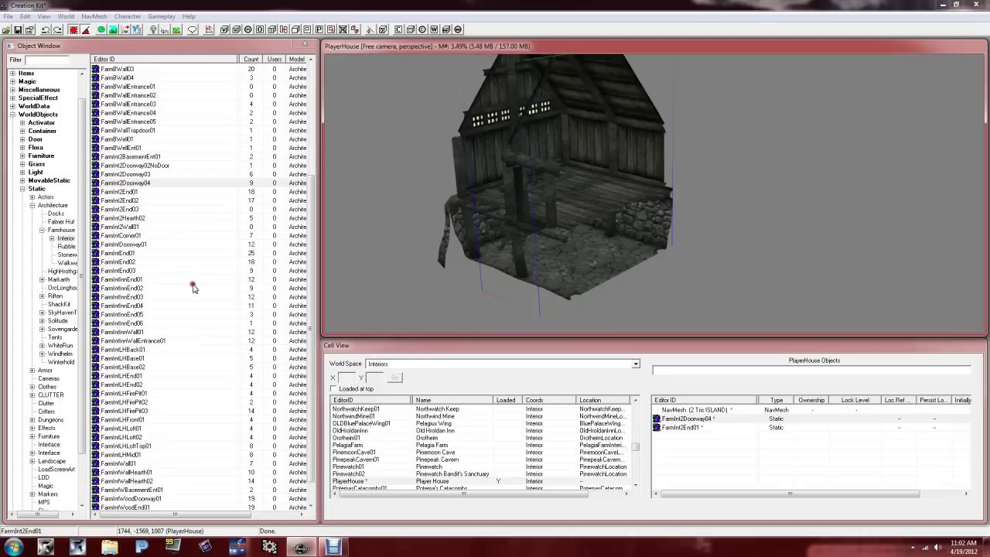
Place a FarmInt2Hearth02 static and move it flush against the open side of the doorway piece.
click(140, 165)
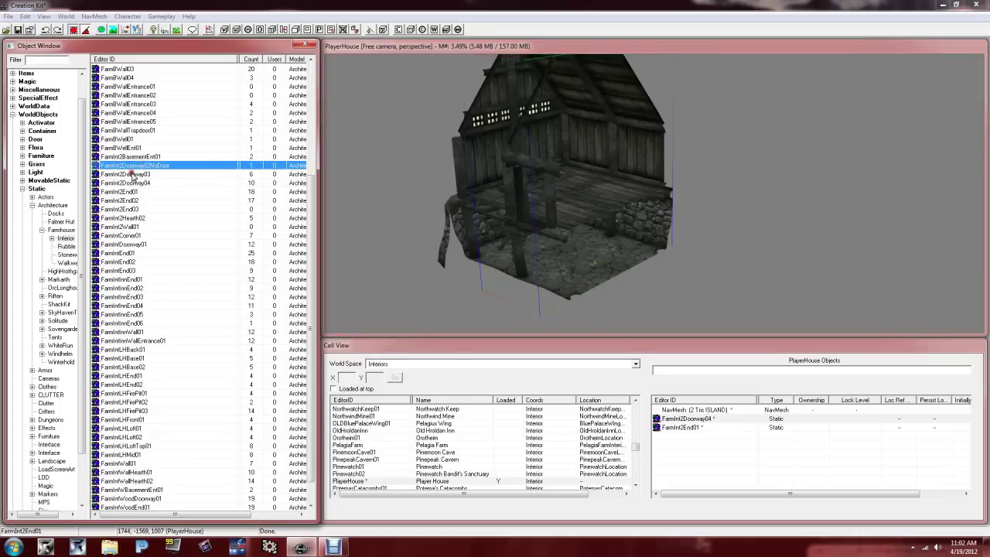
drag(136, 218, 642, 283)
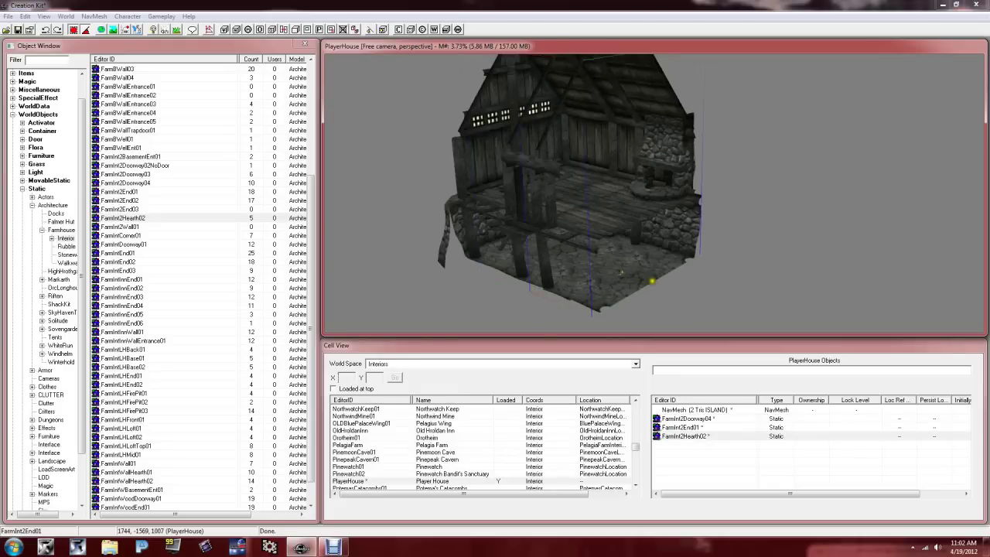
shift+middle_drag(644, 281, 663, 266)
drag(663, 265, 685, 260)
shift+middle_drag(677, 264, 667, 188)
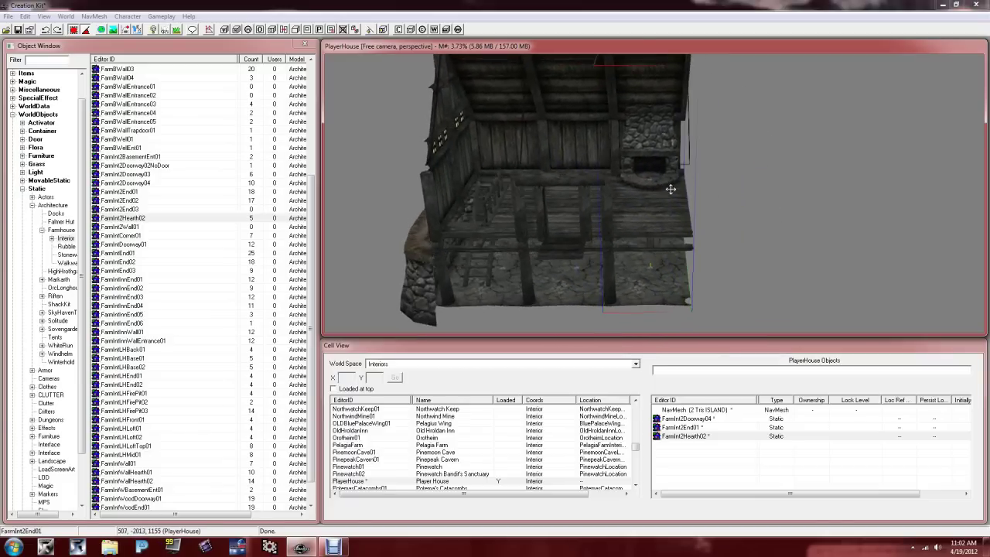
Try out a FarmInt2End03 and a second FarmInt2End01 as the opposite end beside the hearth piece, deleting each.
click(411, 221)
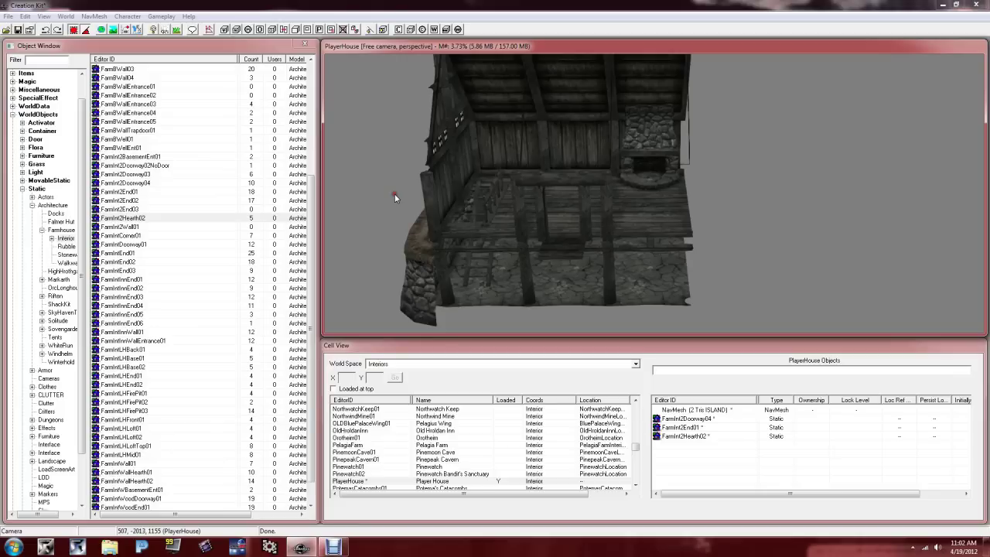
click(657, 225)
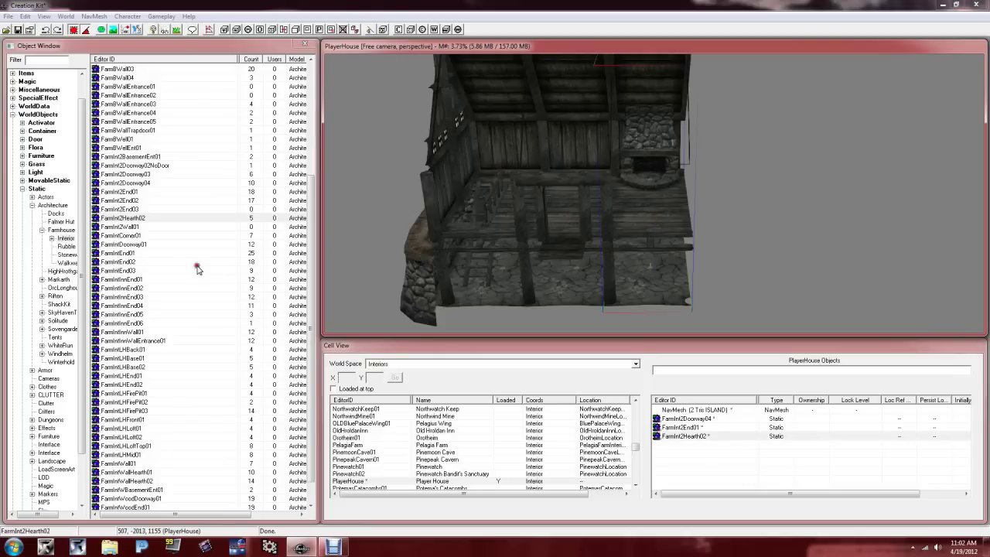
click(161, 227)
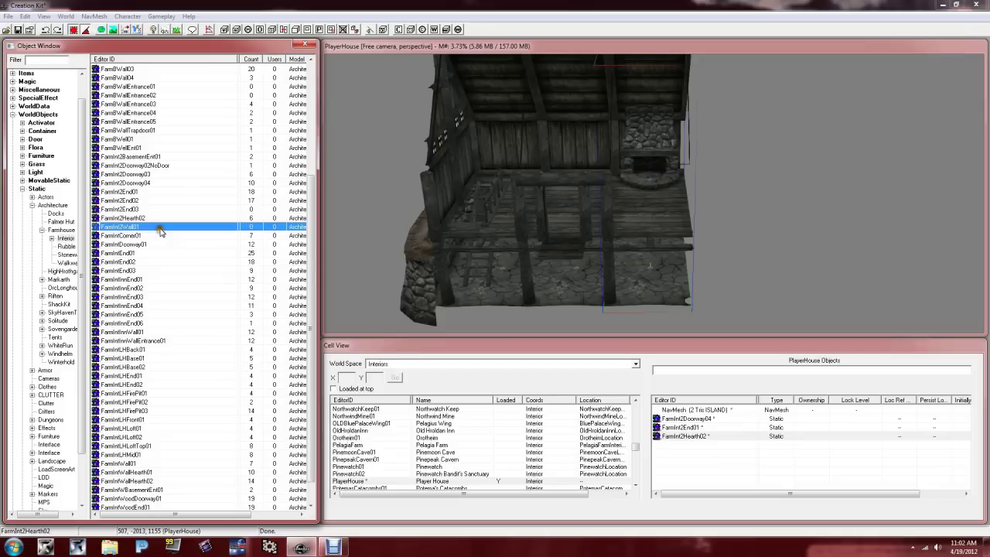
click(130, 270)
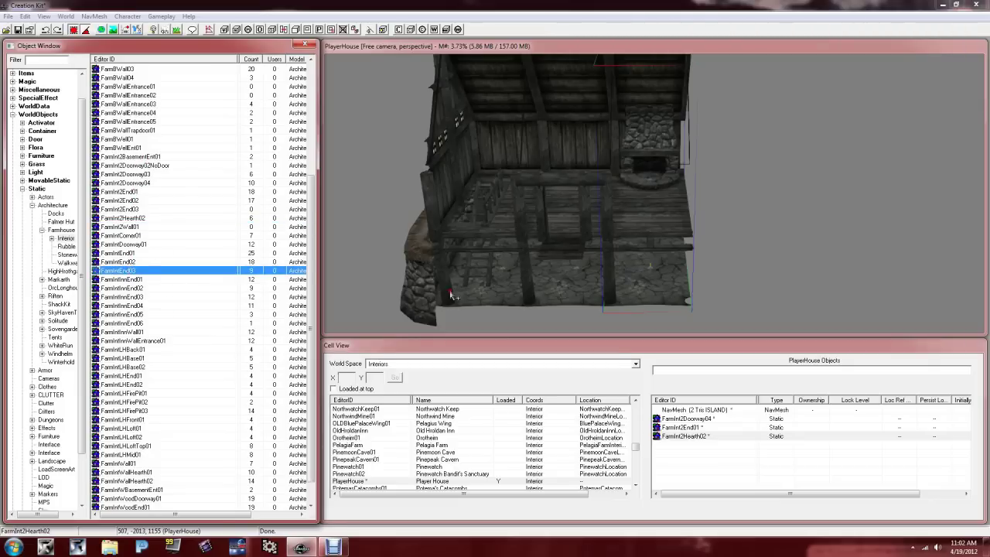
click(446, 299)
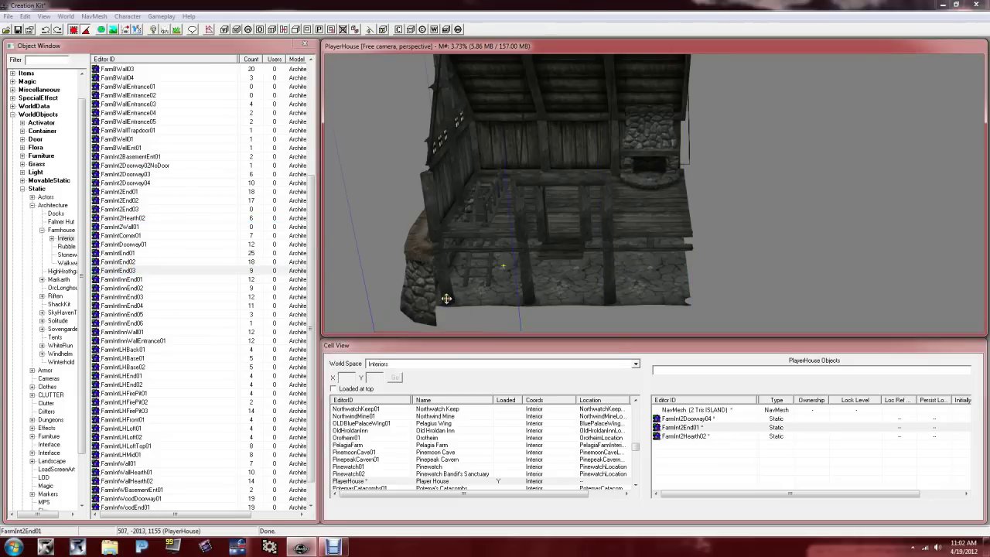
click(124, 236)
scroll(136, 263, up, 3)
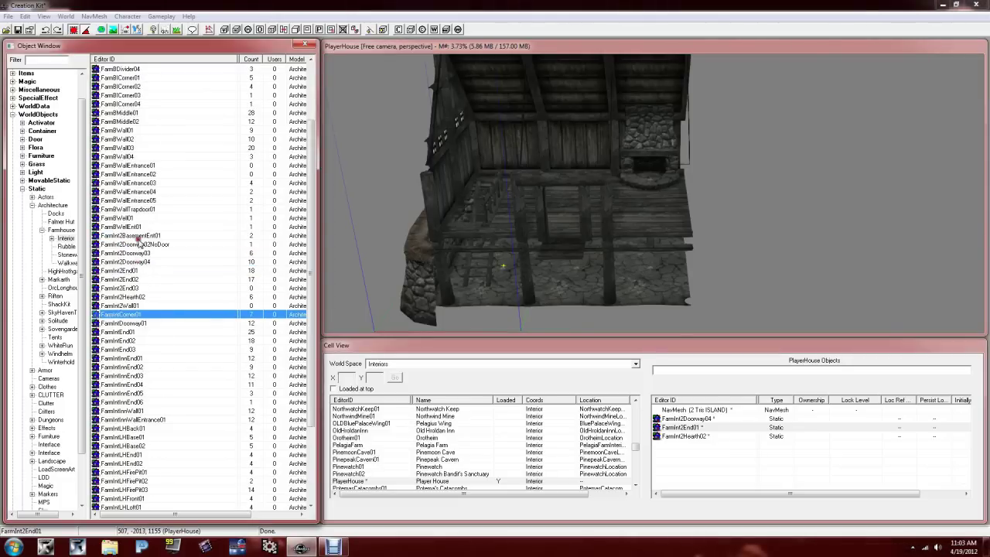
drag(124, 288, 799, 244)
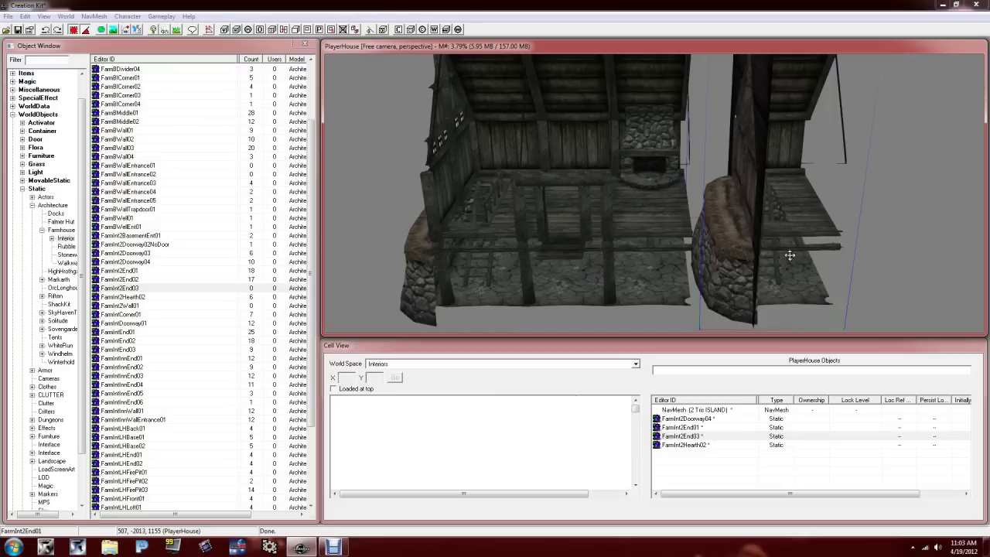
key(Delete)
drag(135, 271, 680, 283)
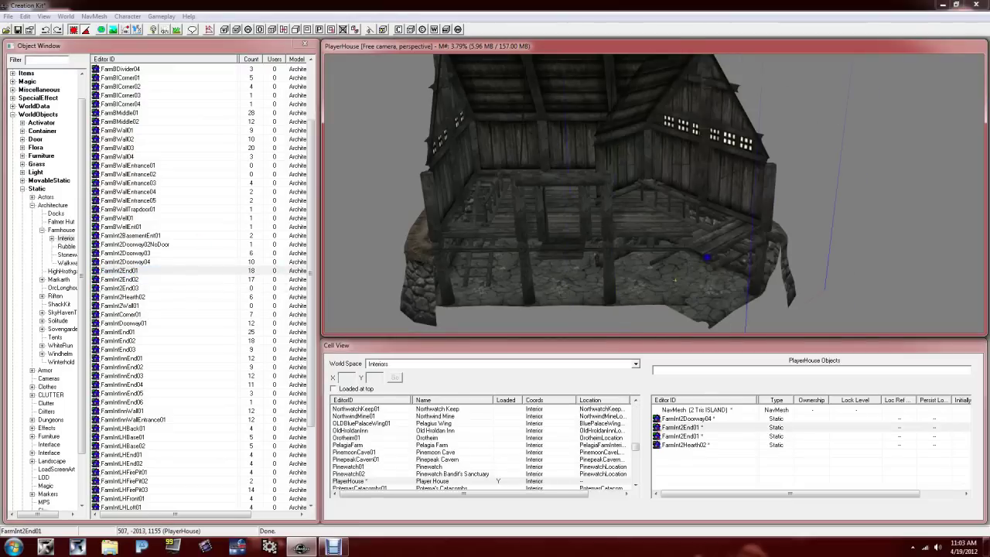
key(Delete)
Place a FarmInt2End02 static flush against the hearth piece to close the open end of the house.
click(121, 280)
drag(120, 280, 745, 254)
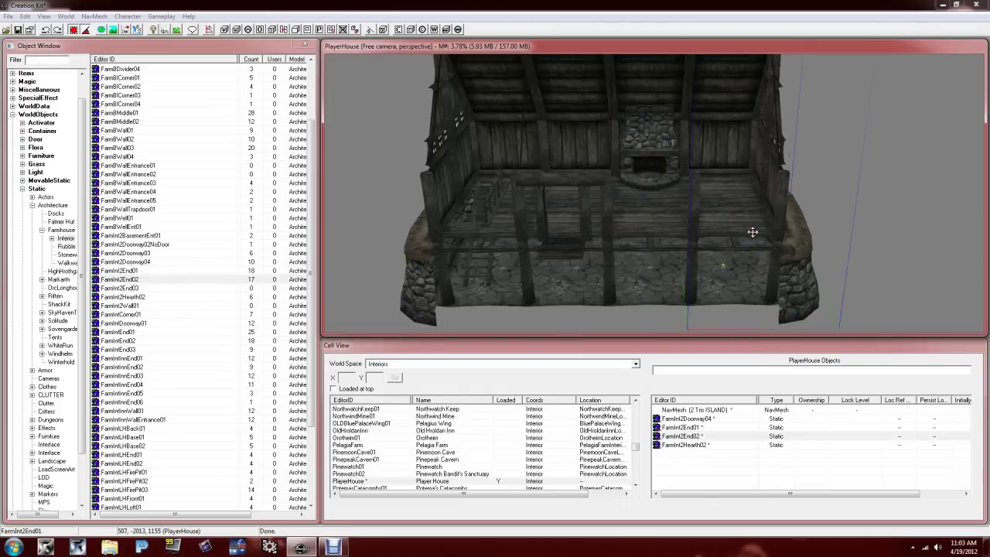
shift+middle_drag(753, 232, 679, 251)
click(684, 245)
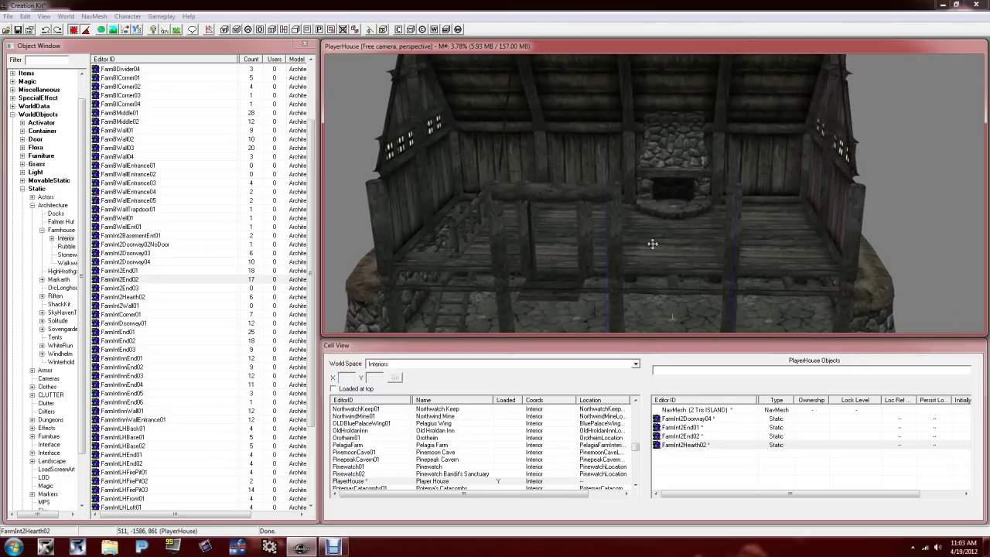
click(568, 243)
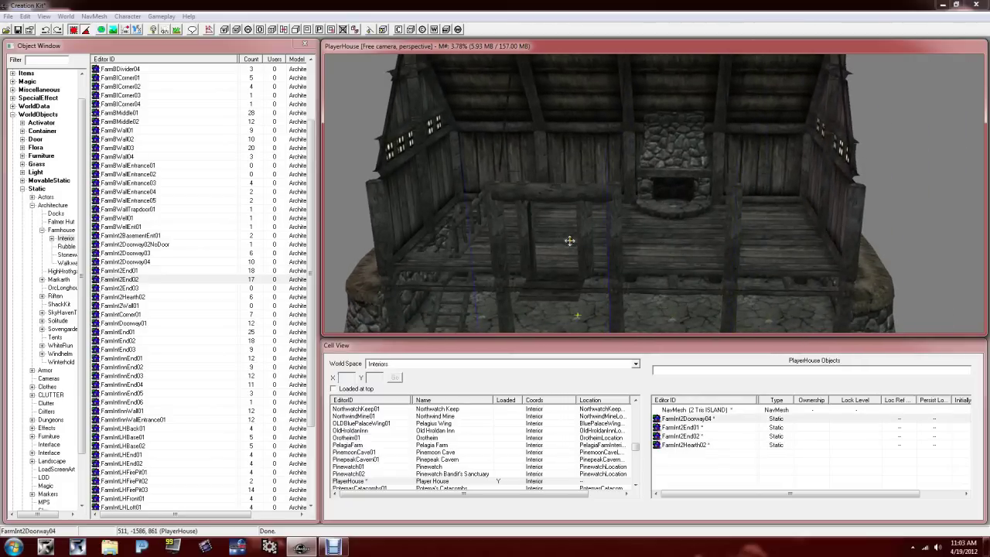
click(663, 249)
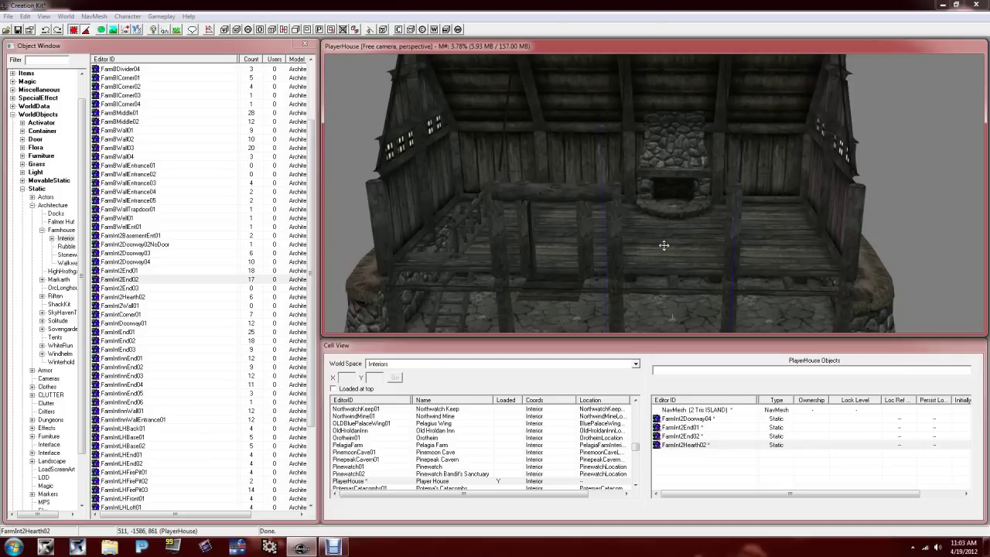
Preview replacing the selected FarmInt2End02 piece with FarmInt2End03 through Search & Replace, limited to the selection, and cancel it.
click(768, 236)
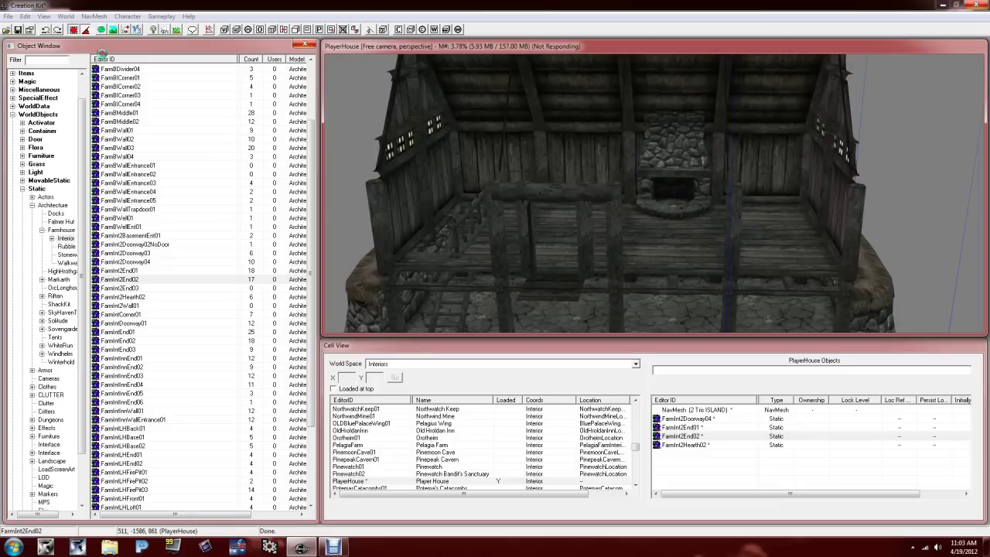
drag(102, 26, 151, 53)
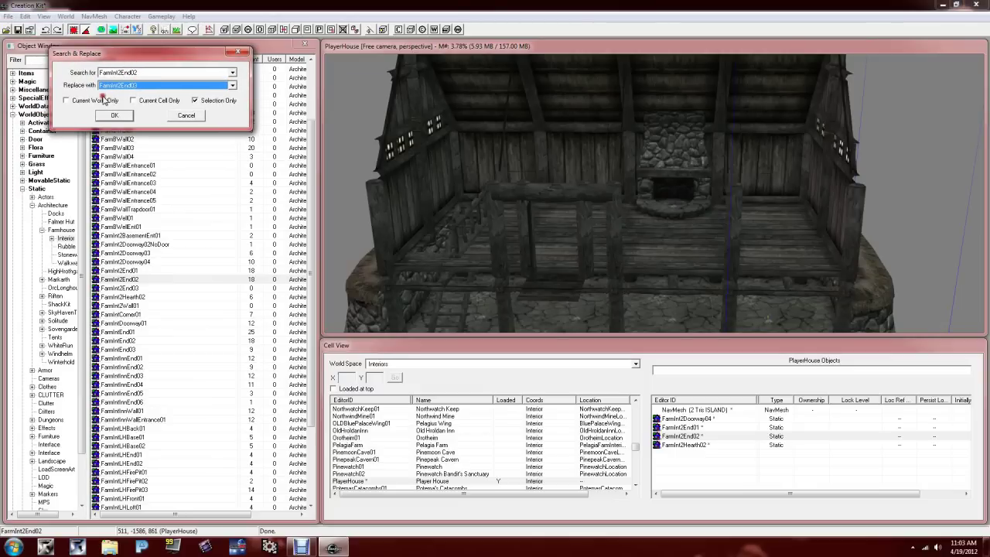
click(146, 87)
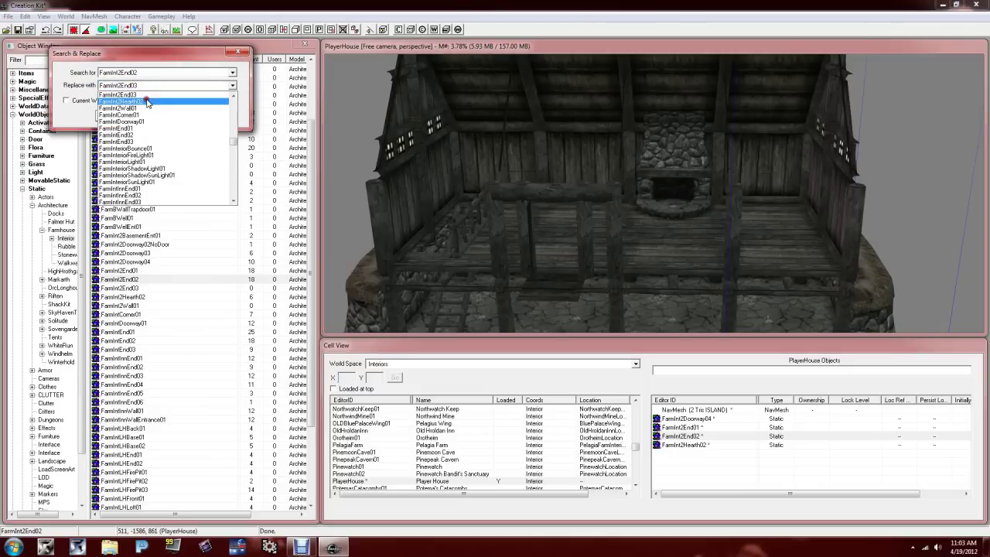
scroll(143, 105, up, 1)
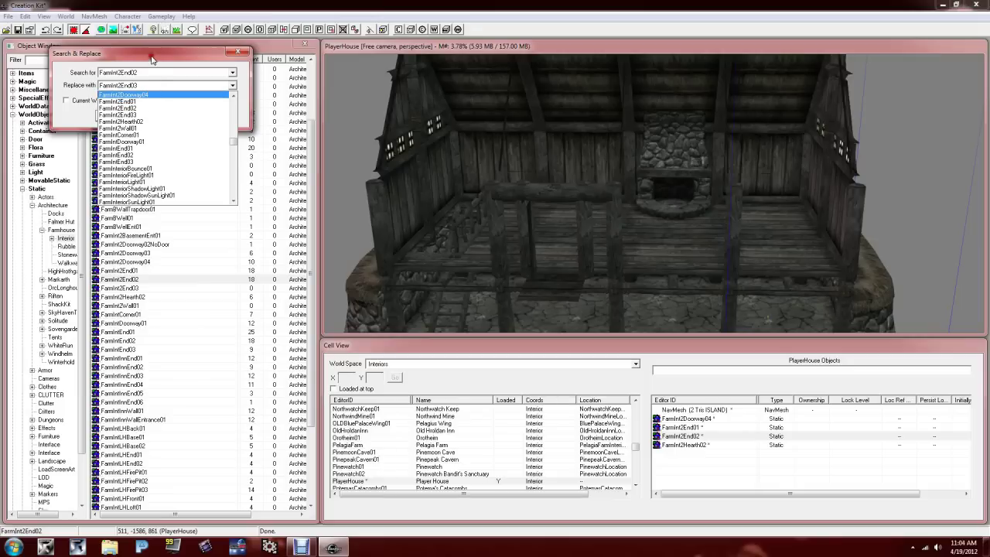
click(143, 108)
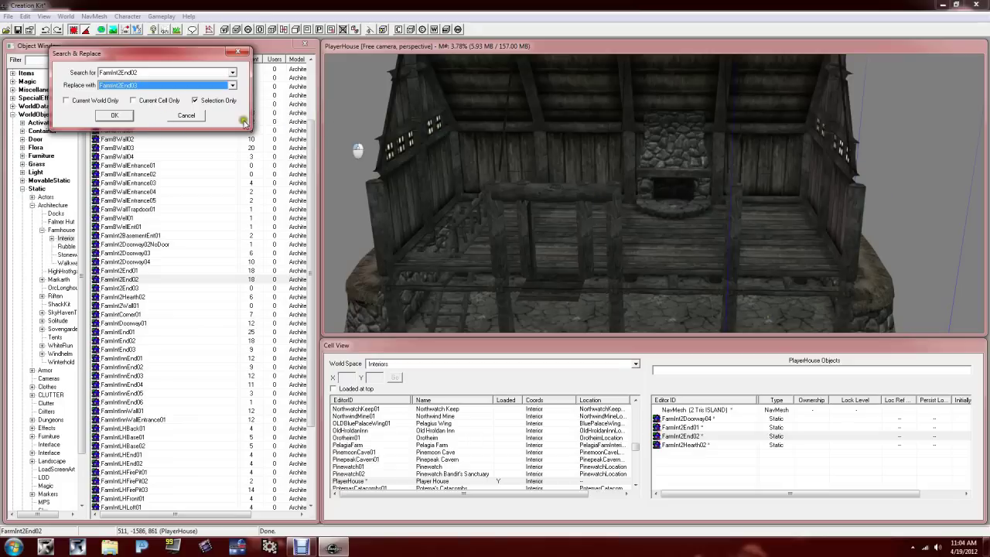
click(166, 97)
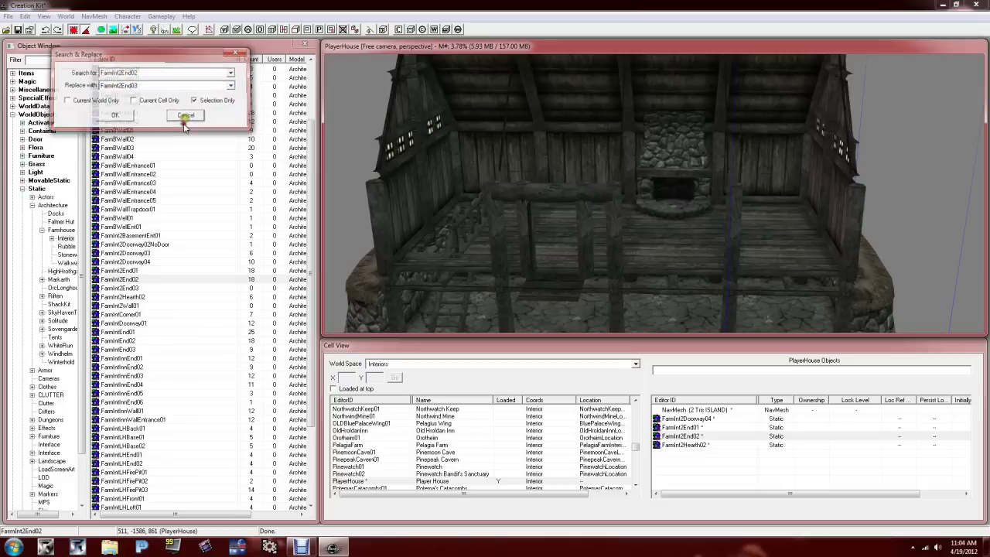
click(186, 115)
middle_drag(758, 199, 691, 200)
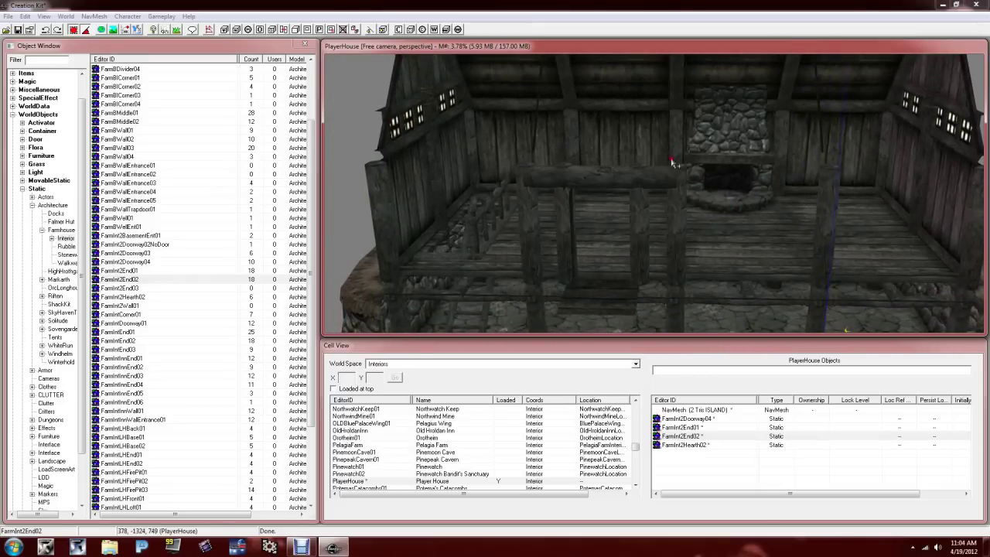
Place a FarmBDivider01 static on the lower floor among the support posts of the house.
middle_drag(637, 188, 636, 187)
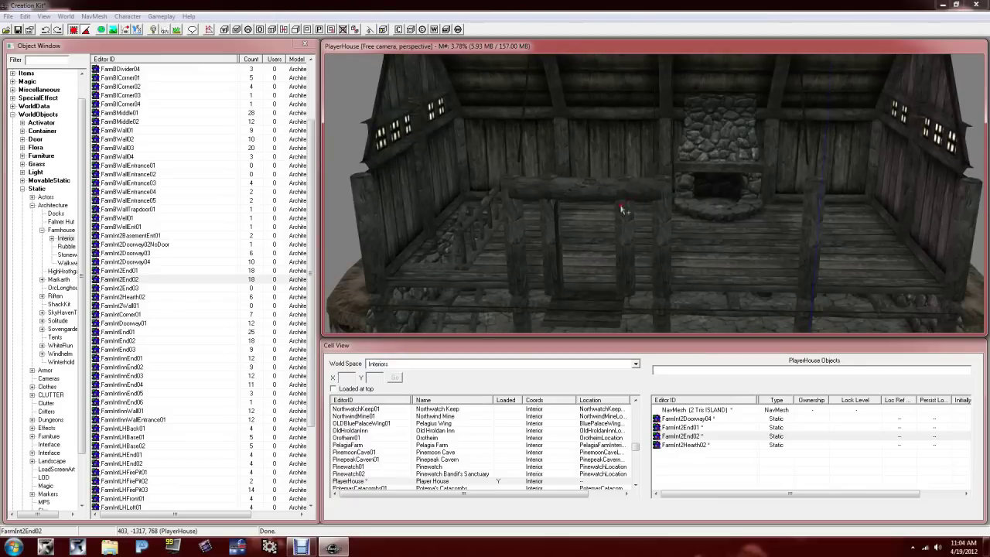
middle_drag(624, 209, 616, 217)
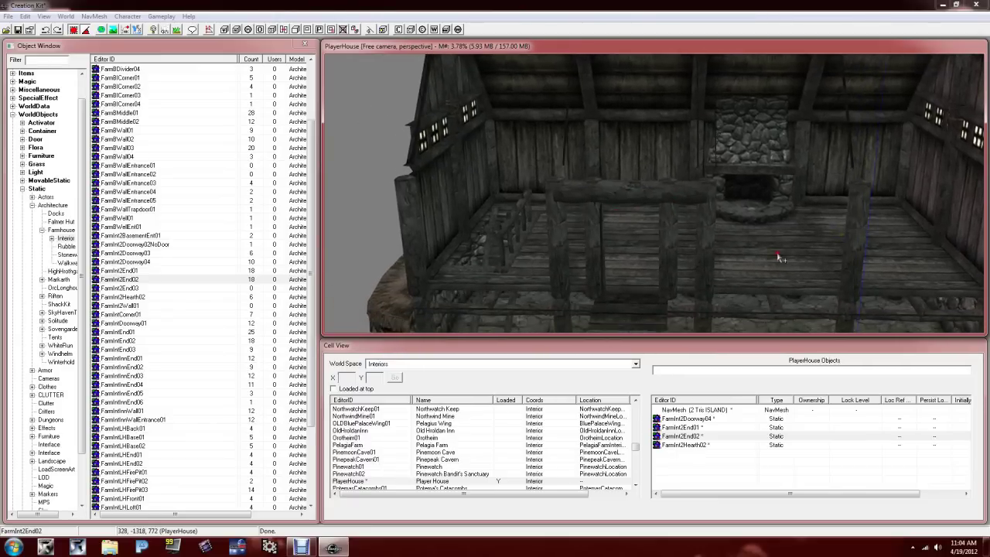
middle_drag(779, 257, 678, 228)
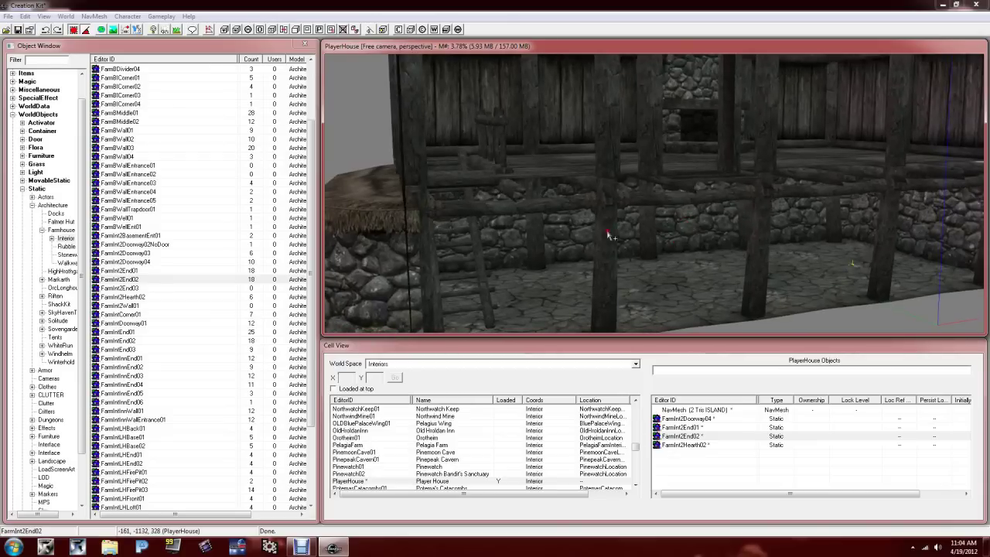
click(166, 228)
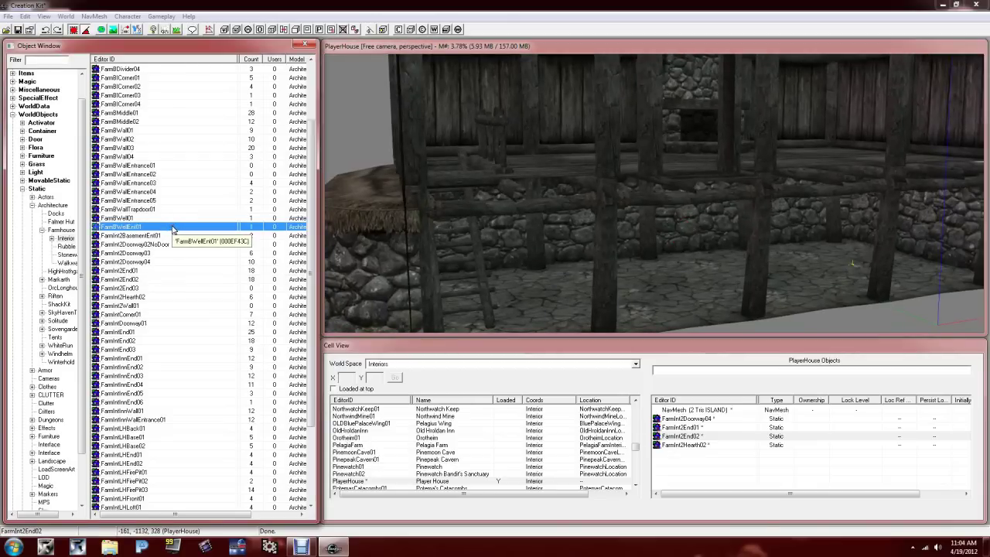
scroll(172, 230, up, 3)
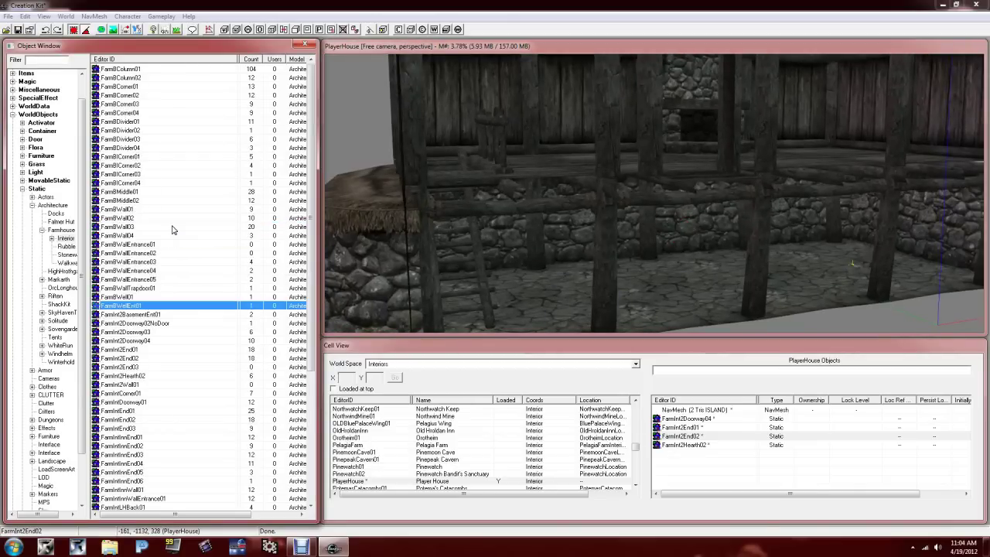
click(132, 122)
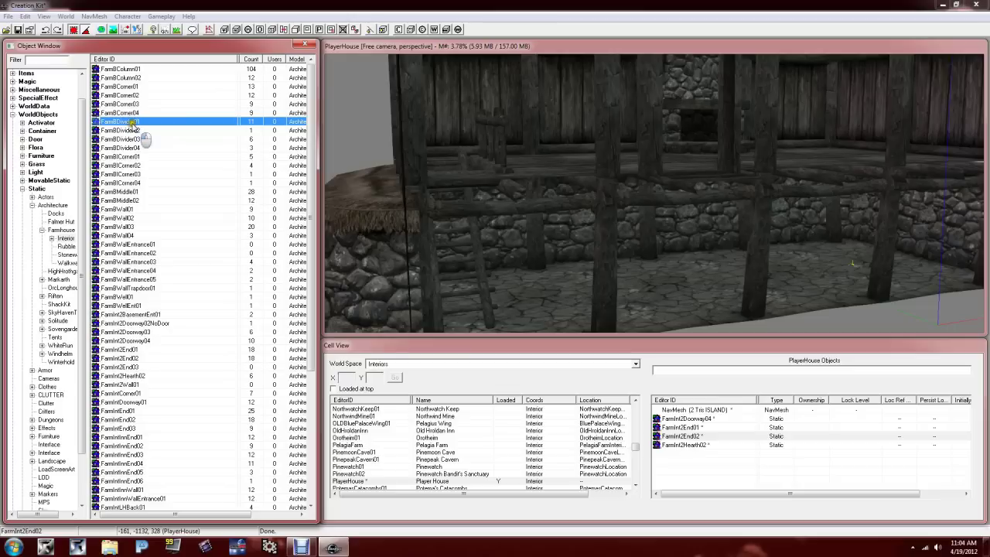
drag(104, 124, 685, 294)
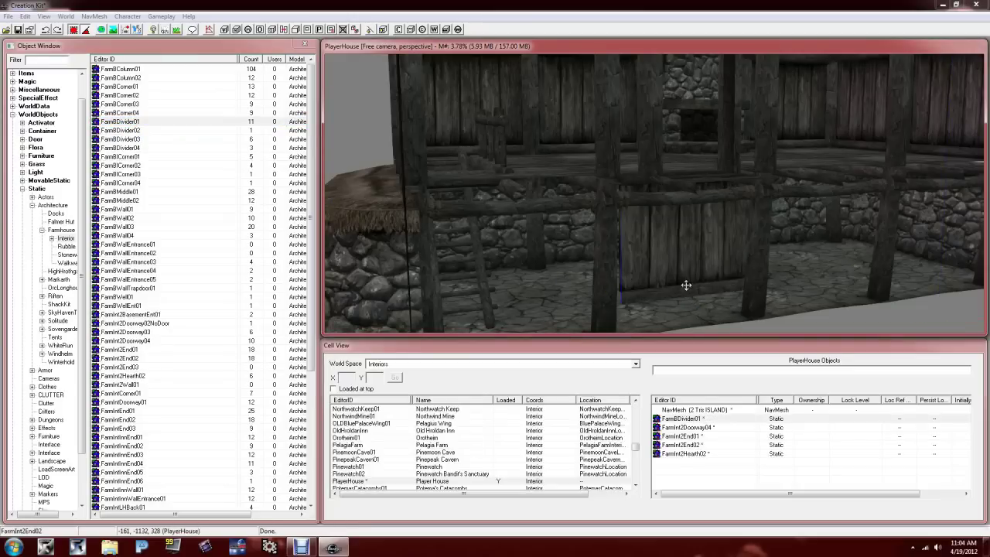
Rotate the divider to run across the room and move its end against the rear stone wall.
right_drag(701, 254, 572, 249)
shift+middle_drag(571, 253, 614, 284)
scroll(649, 284, up, 3)
shift+middle_drag(705, 279, 611, 264)
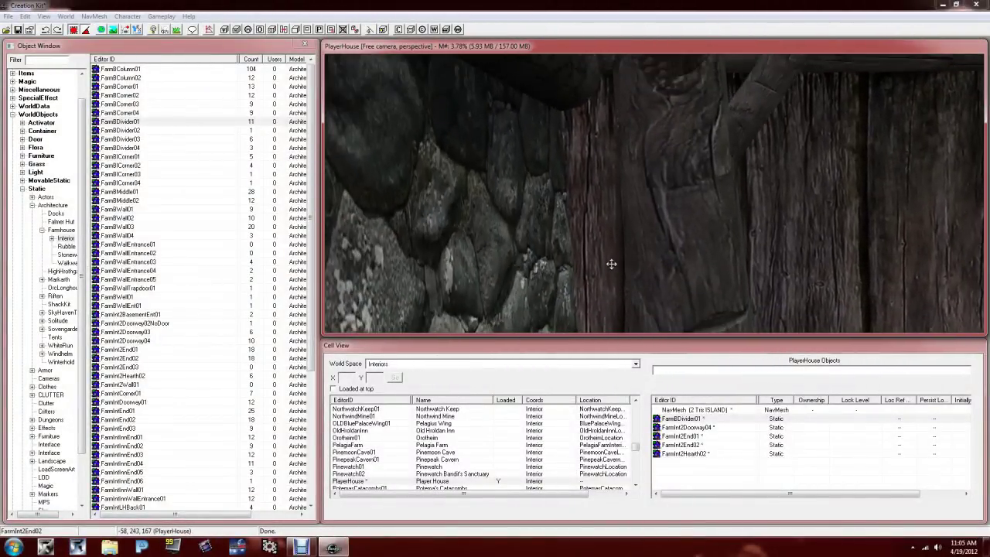
shift+middle_drag(785, 263, 591, 207)
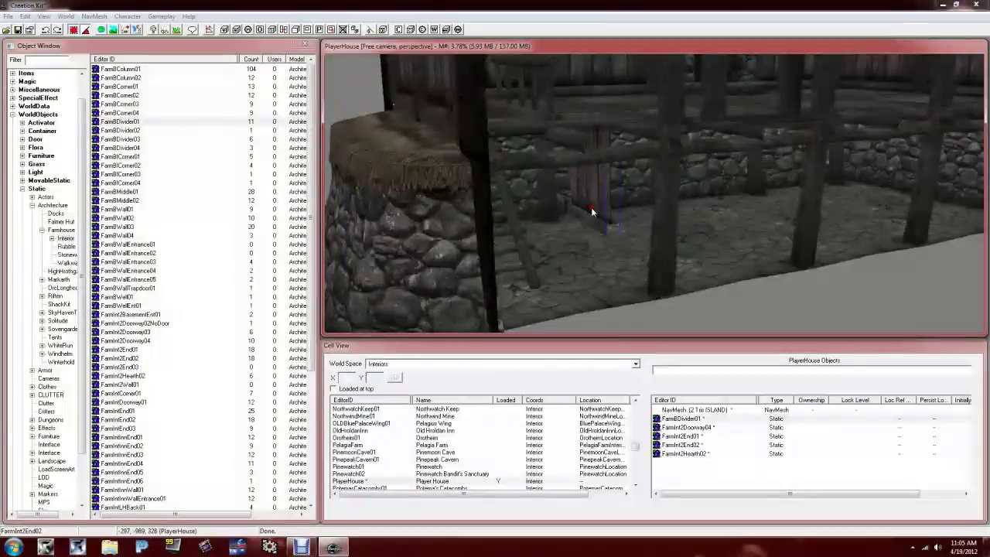
Duplicate the FarmBDivider01 wall and move the copy out in front of the first divider.
right_click(592, 208)
click(617, 315)
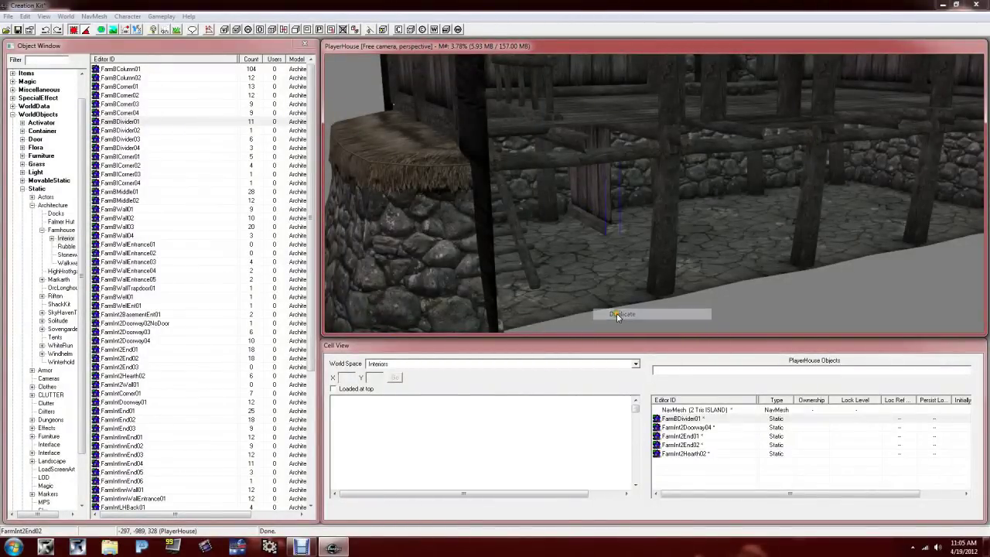
drag(593, 206, 653, 307)
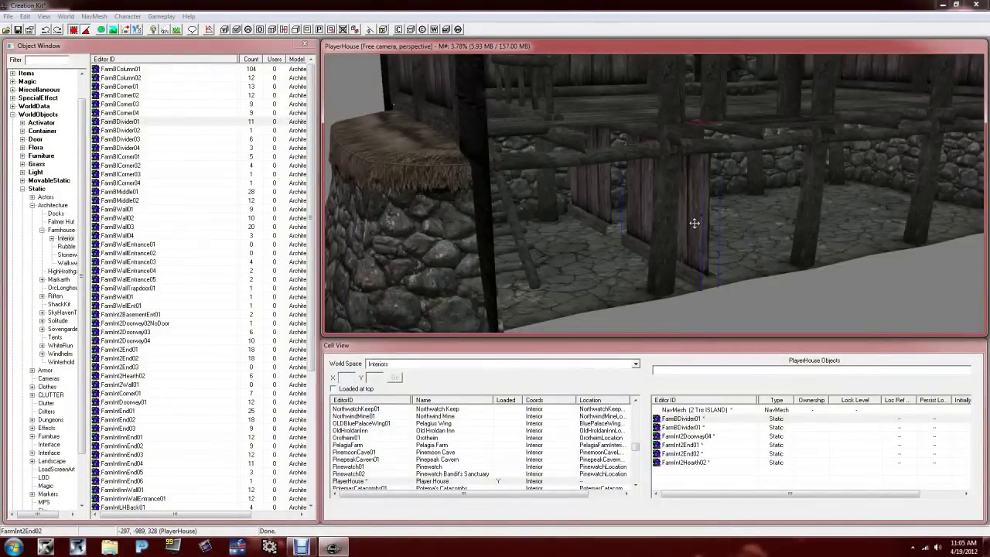
key(ctrl+d)
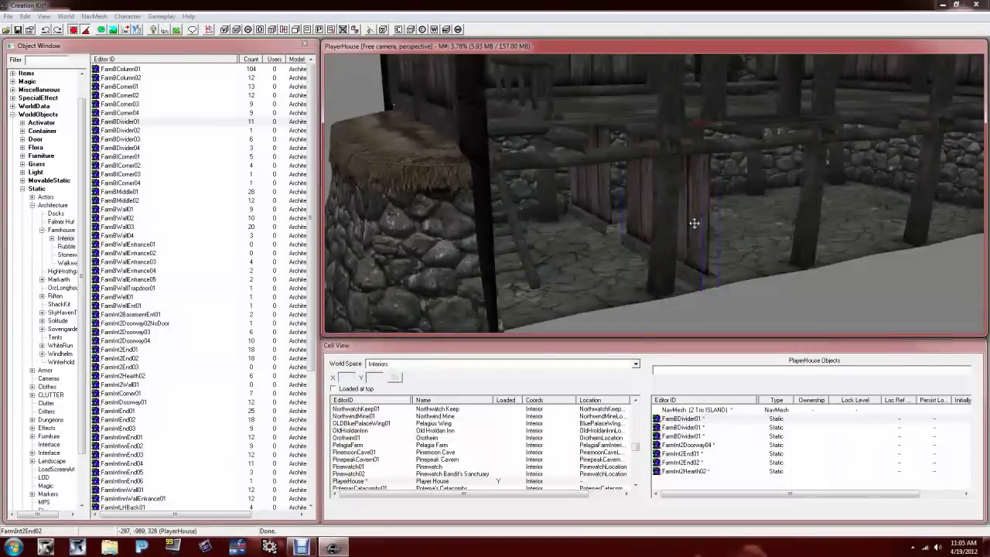
drag(694, 224, 863, 221)
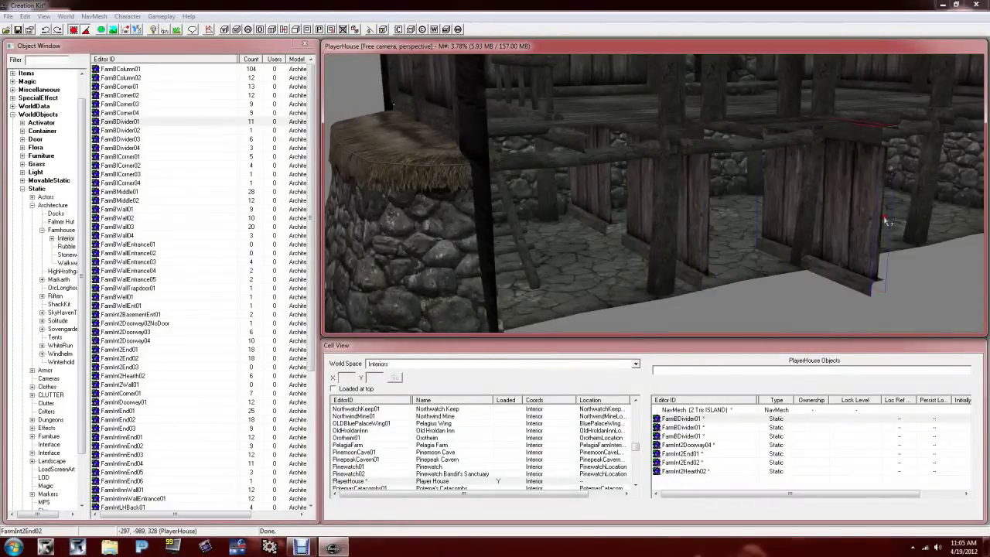
key(Delete)
Try the duplicated divider flush against the first divider's end, and slide it back out toward the open front.
click(683, 235)
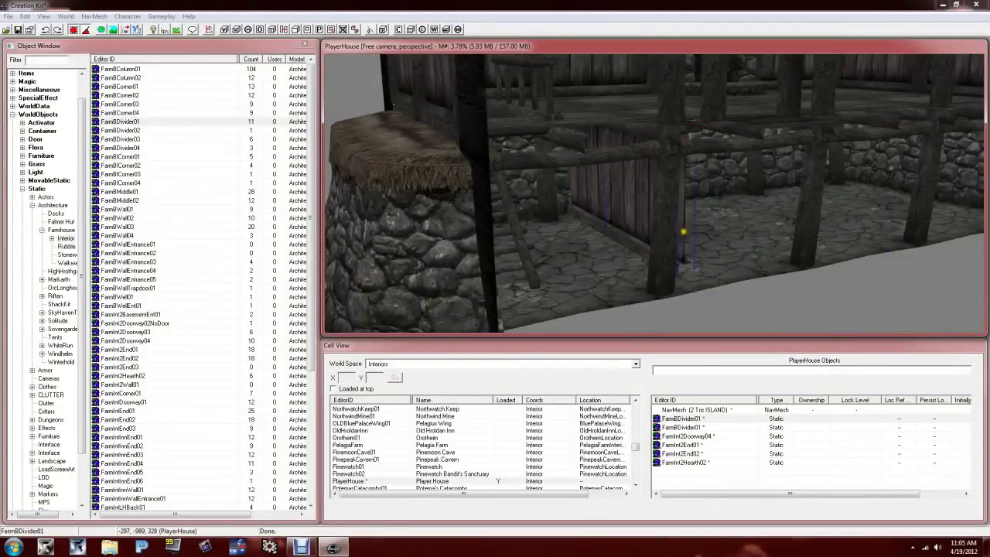
scroll(648, 224, up, 5)
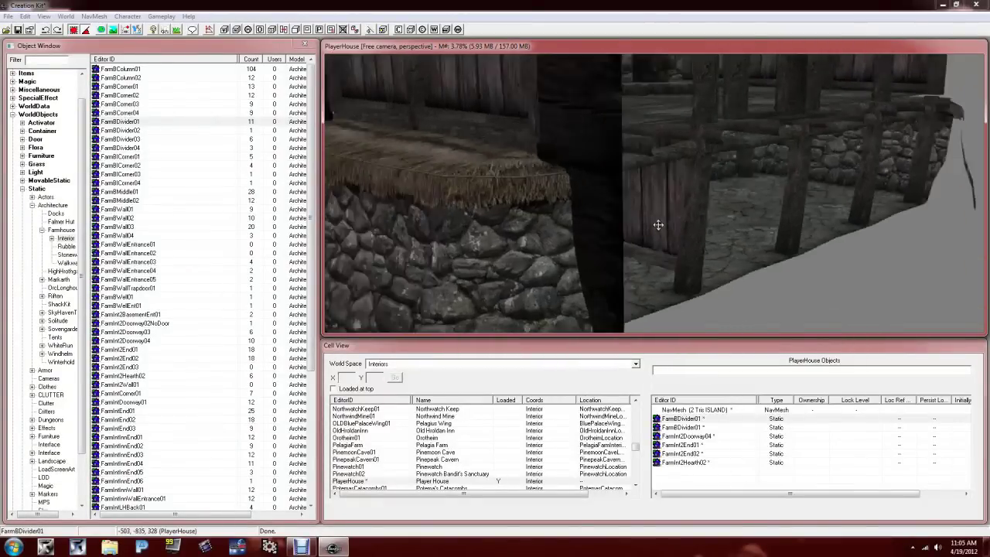
scroll(678, 227, down, 5)
middle_drag(657, 217, 702, 294)
click(705, 300)
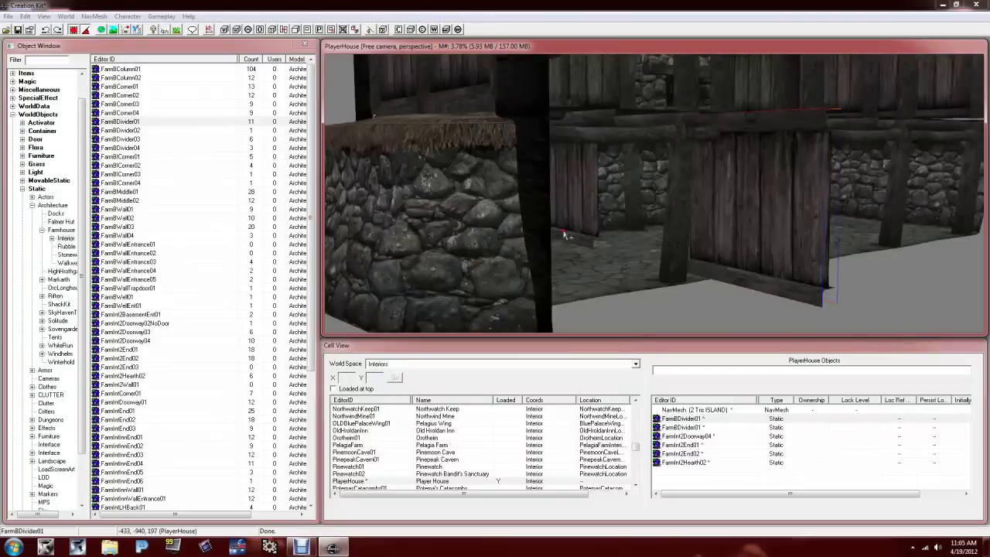
Replace the duplicated divider with FarmBDivider02, limited to the selection, and move it flush against the first divider.
click(803, 221)
key(ctrl+f)
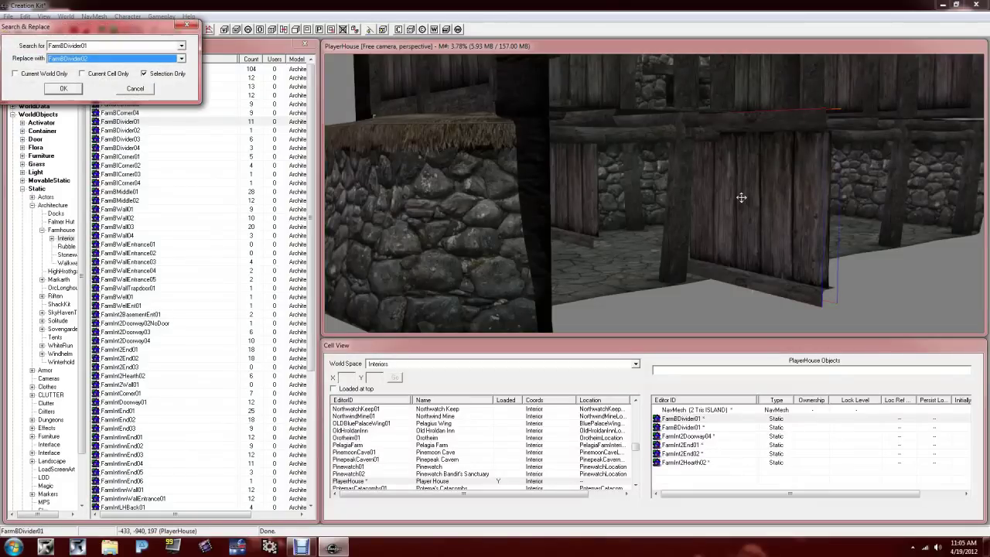
click(64, 89)
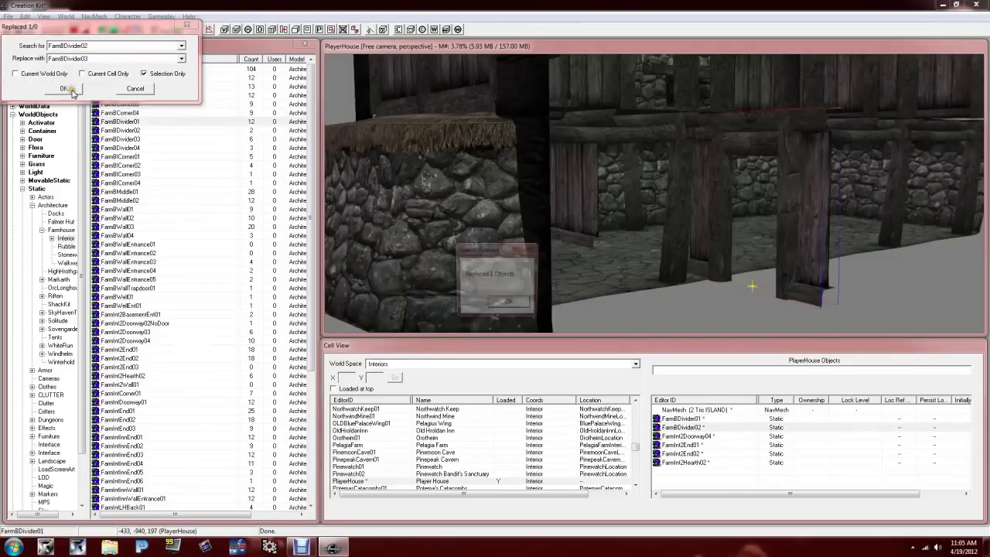
click(500, 302)
drag(795, 224, 662, 211)
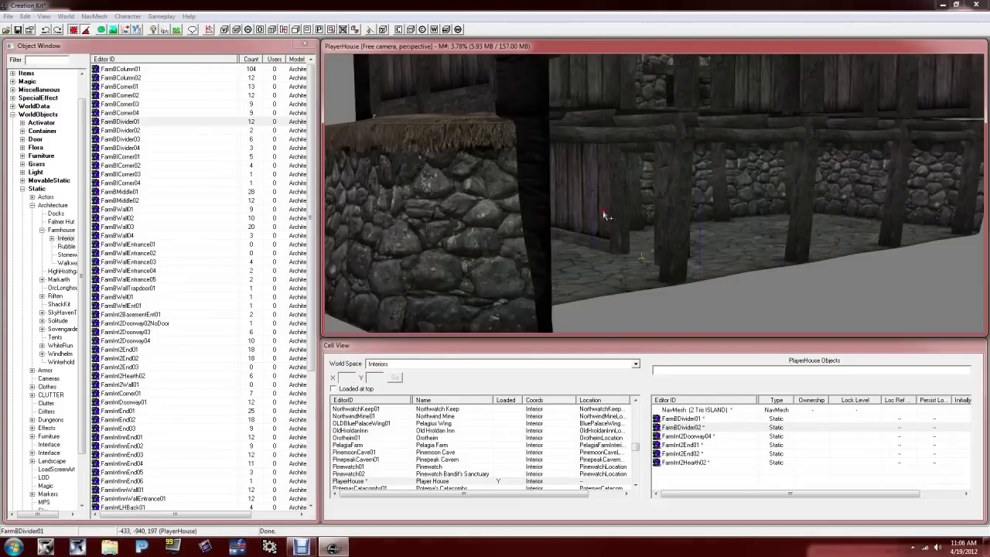
Duplicate the rear FarmBDivider01 wall and move the copy forward beyond the doorway divider.
right_click(572, 205)
click(611, 312)
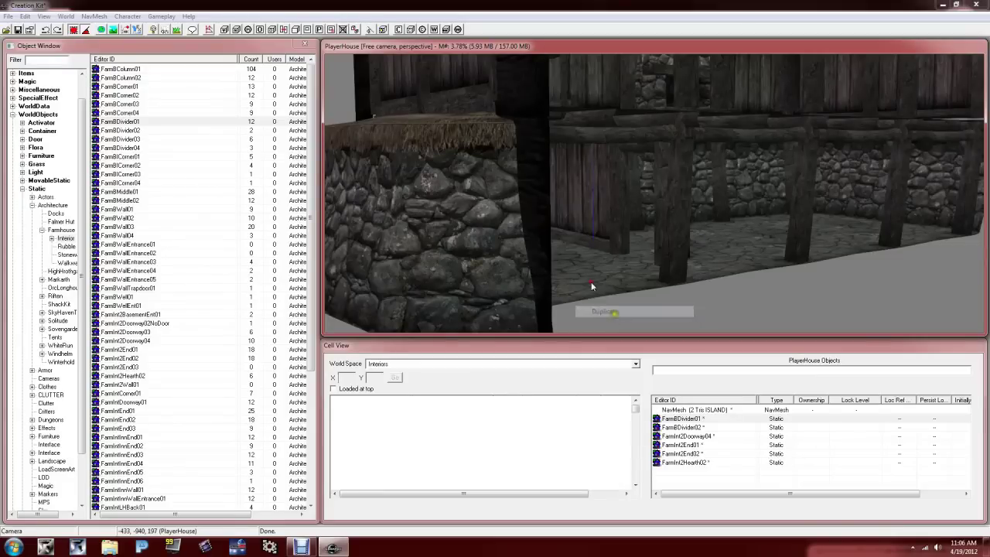
drag(590, 210, 728, 342)
mouse_move(821, 223)
shift+middle_down()
mouse_move(840, 225)
mouse_move(830, 228)
shift+middle_up()
drag(830, 229, 824, 224)
shift+middle_drag(825, 224, 646, 238)
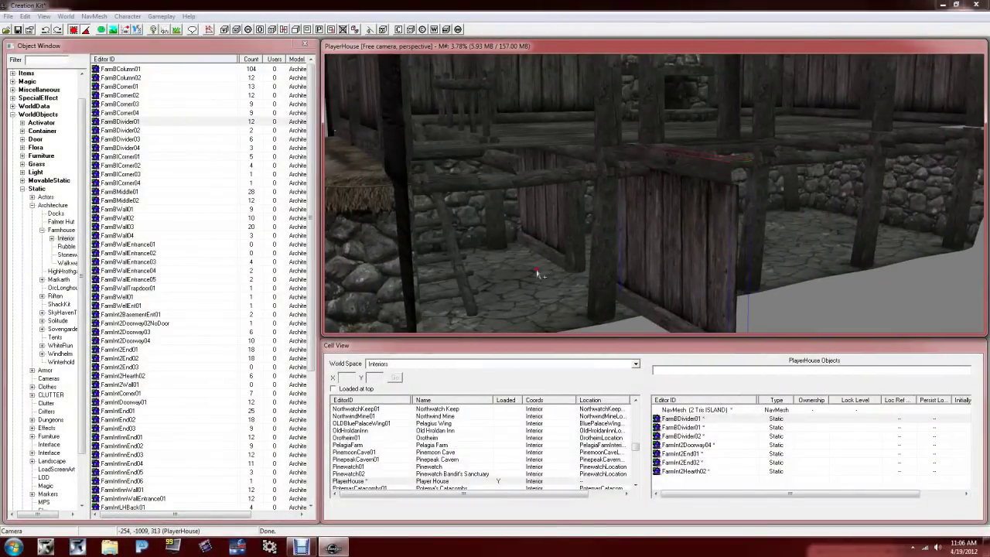
Open the Farmhouse architecture category of the Door objects under WorldObjects.
click(155, 103)
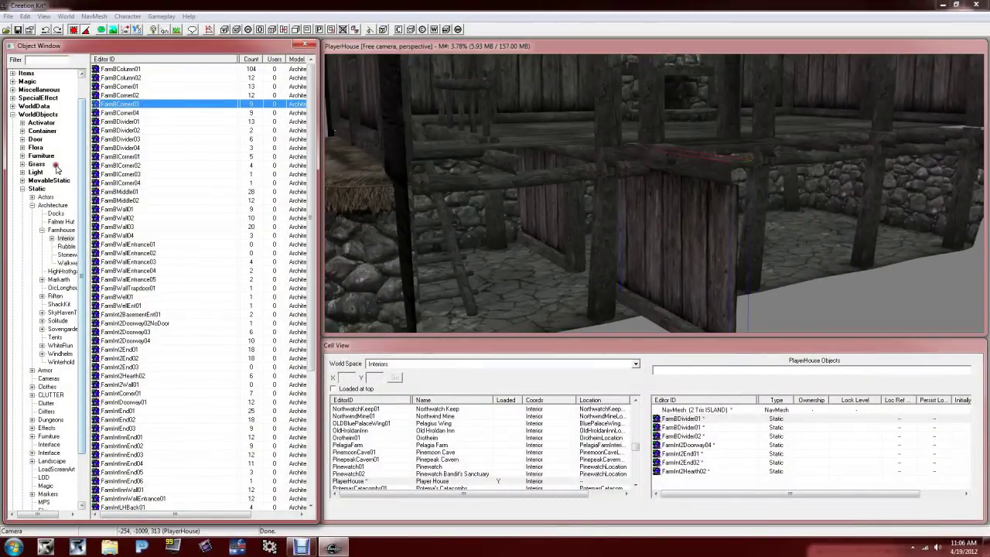
scroll(80, 177, up, 1)
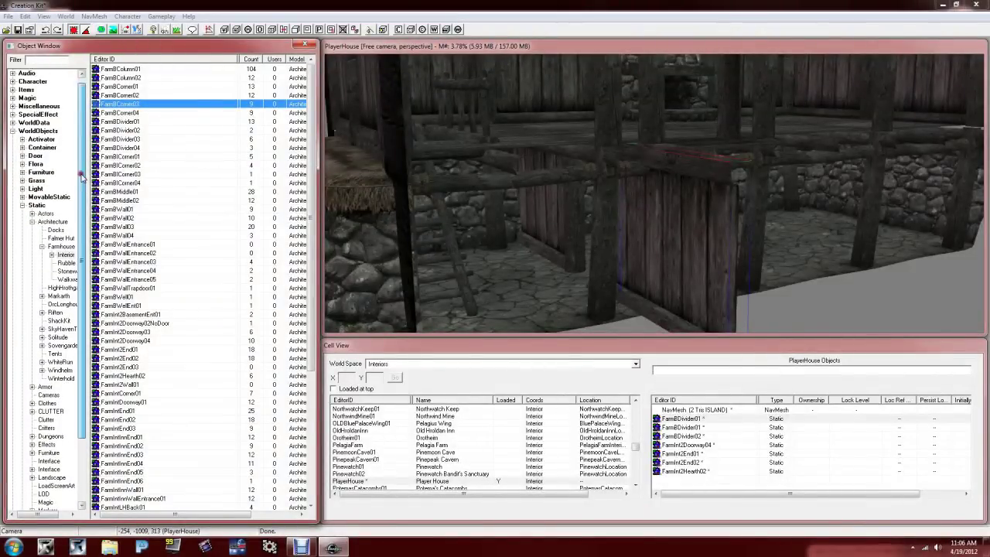
scroll(80, 177, up, 1)
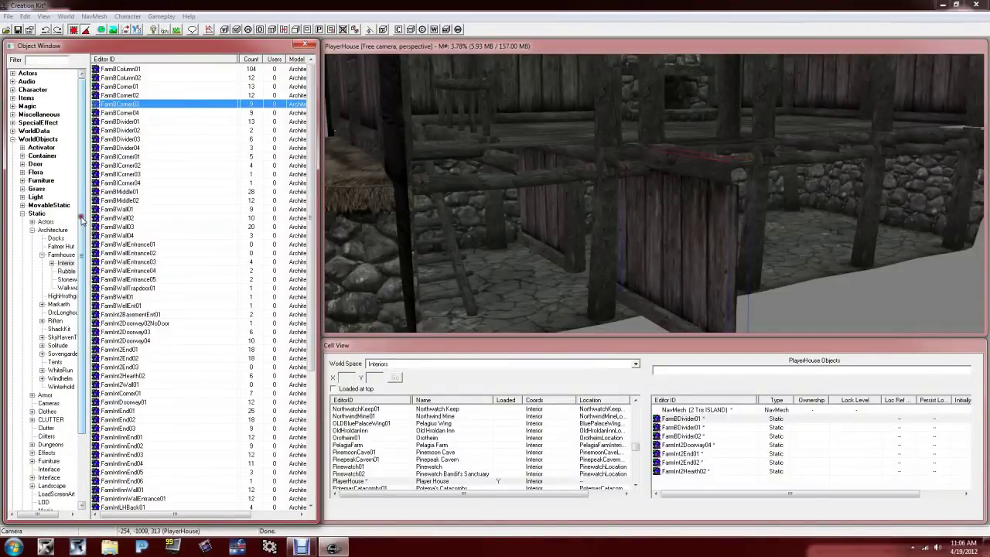
scroll(81, 184, down, 1)
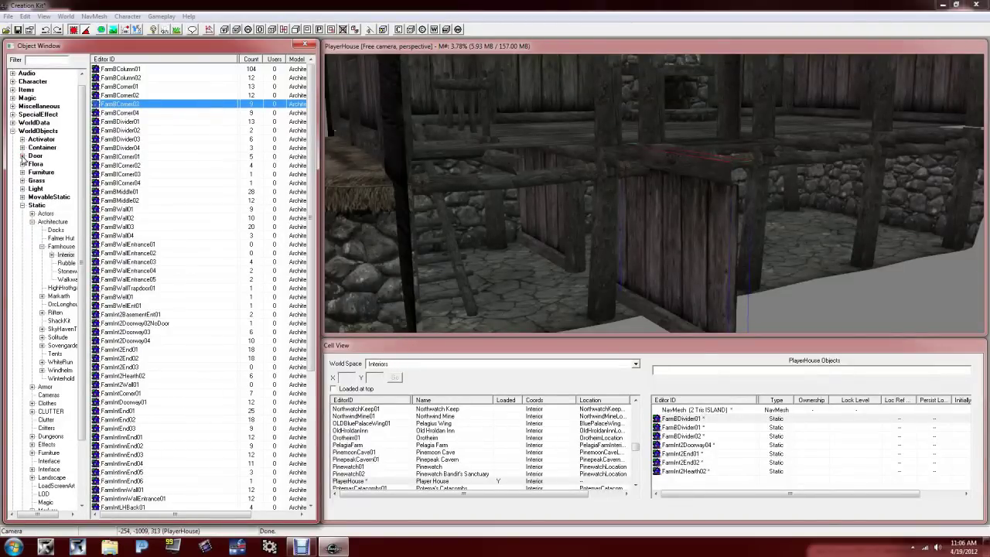
click(23, 158)
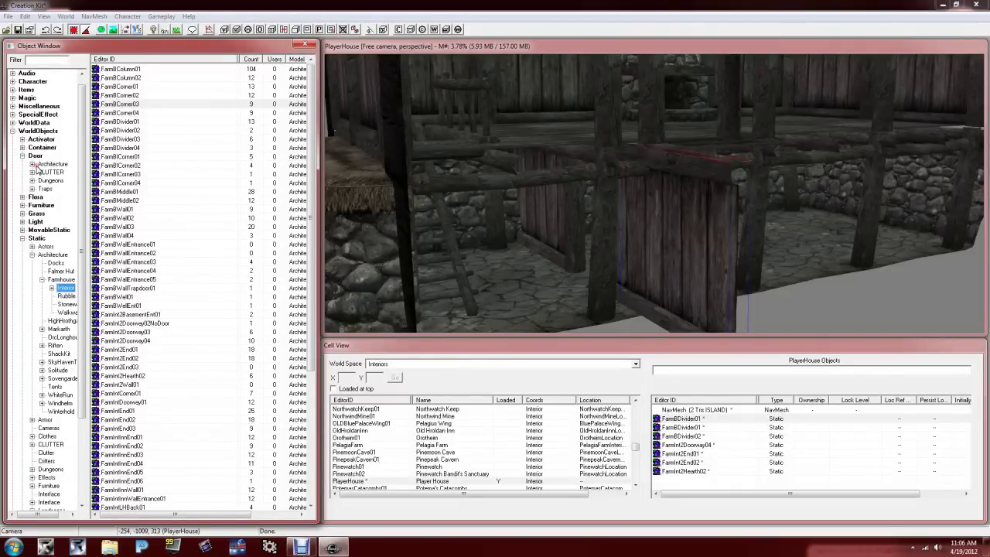
click(32, 164)
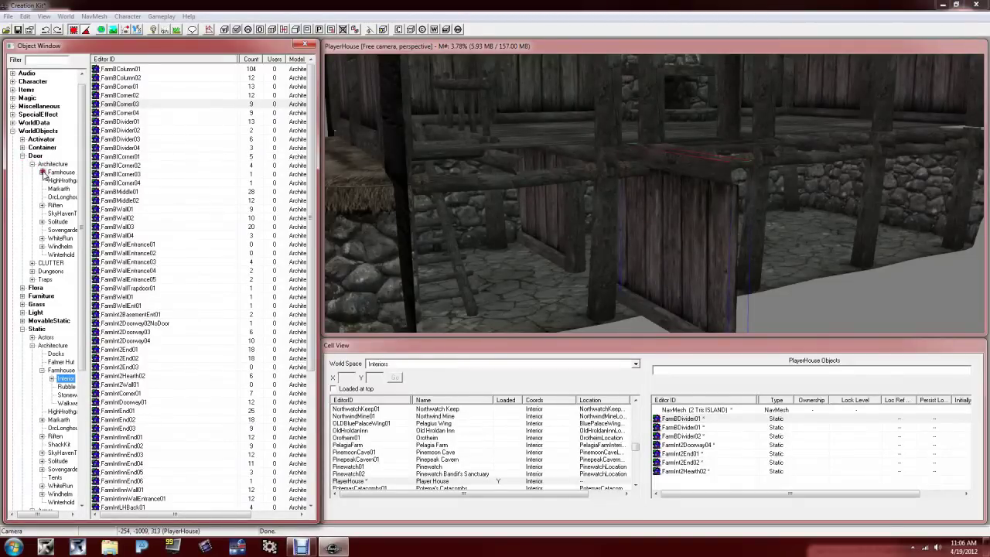
click(57, 172)
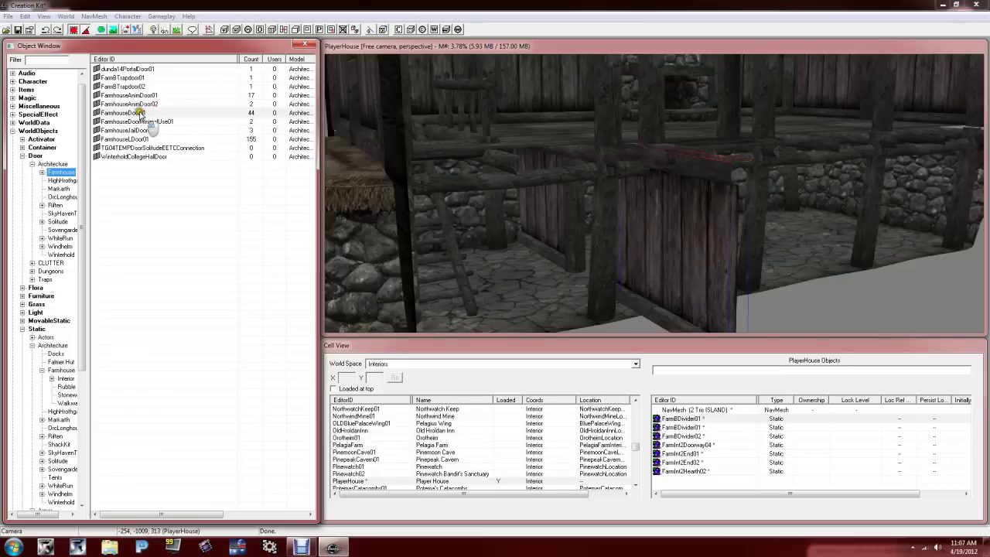
Place a FarmhouseDoor01 on the lower floor and rotate it to fit the doorway divider's opening.
click(116, 113)
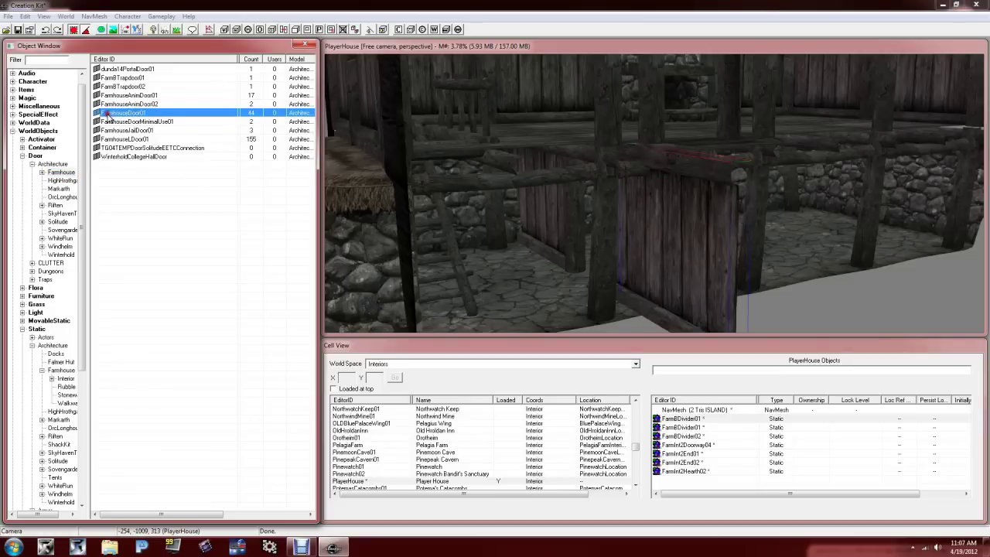
drag(107, 113, 562, 290)
mouse_move(560, 270)
right_down()
mouse_move(569, 264)
mouse_move(559, 281)
mouse_move(576, 241)
right_up()
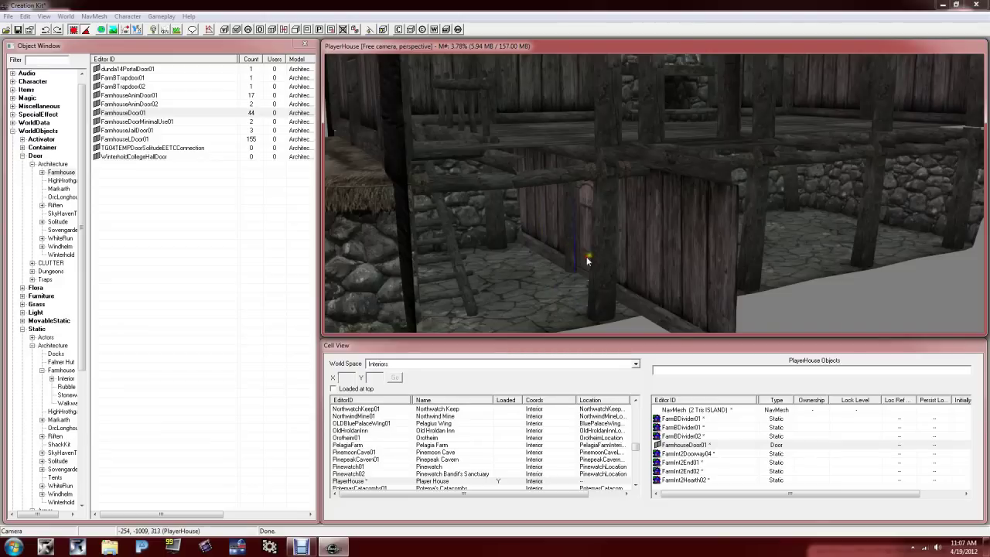
scroll(569, 267, up, 6)
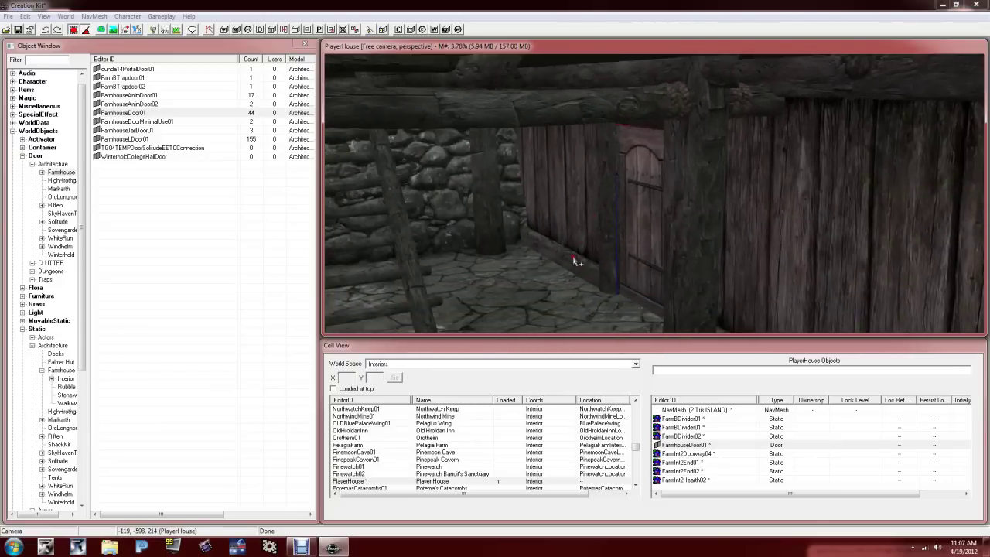
middle_drag(577, 255, 564, 253)
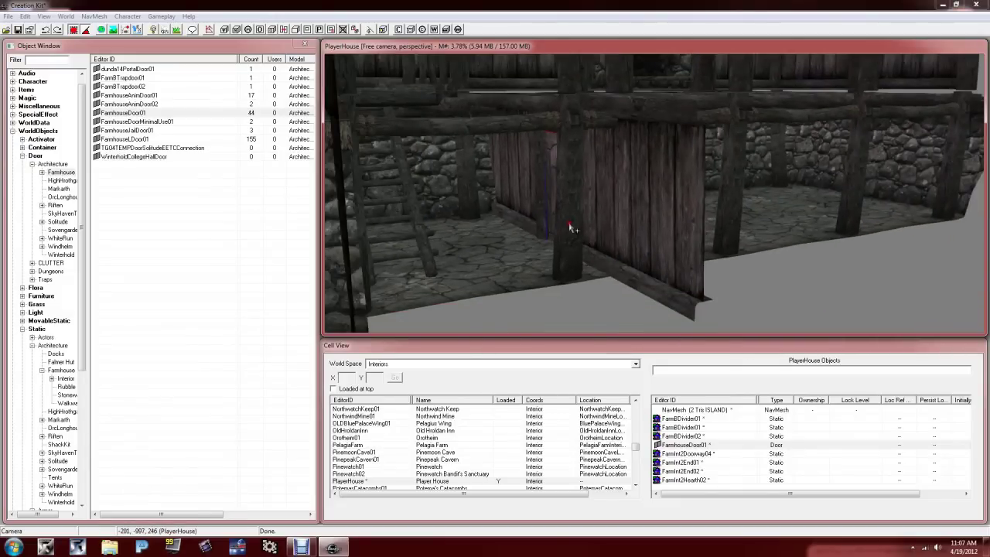
Try the Open By Default option on the FarmhouseDoor01 in the doorway divider and discard the change.
click(142, 96)
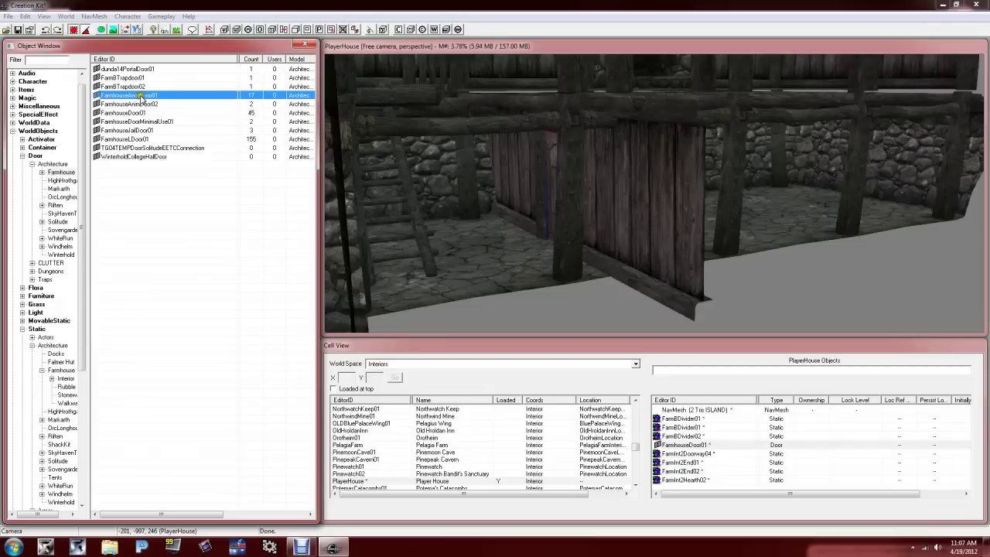
click(140, 113)
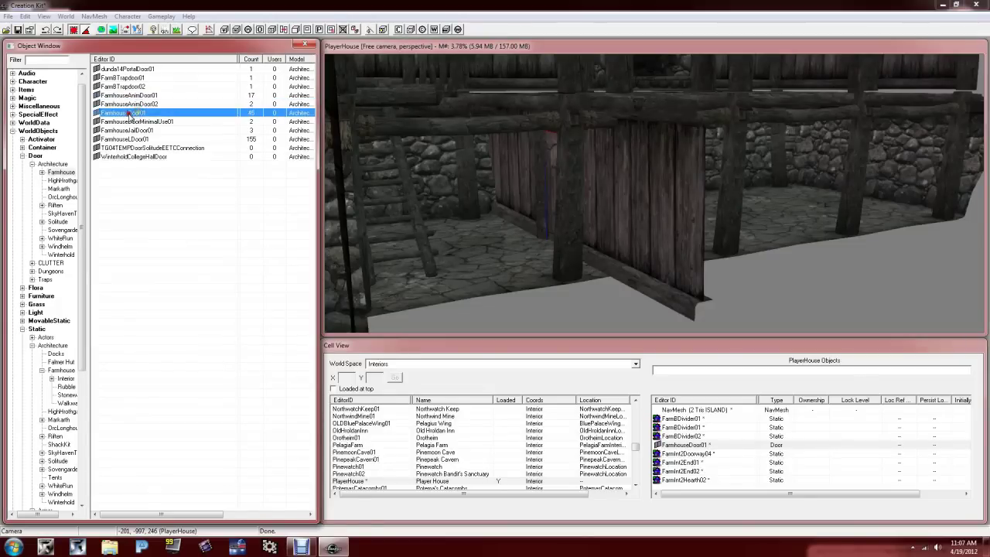
click(522, 180)
middle_drag(570, 187, 619, 187)
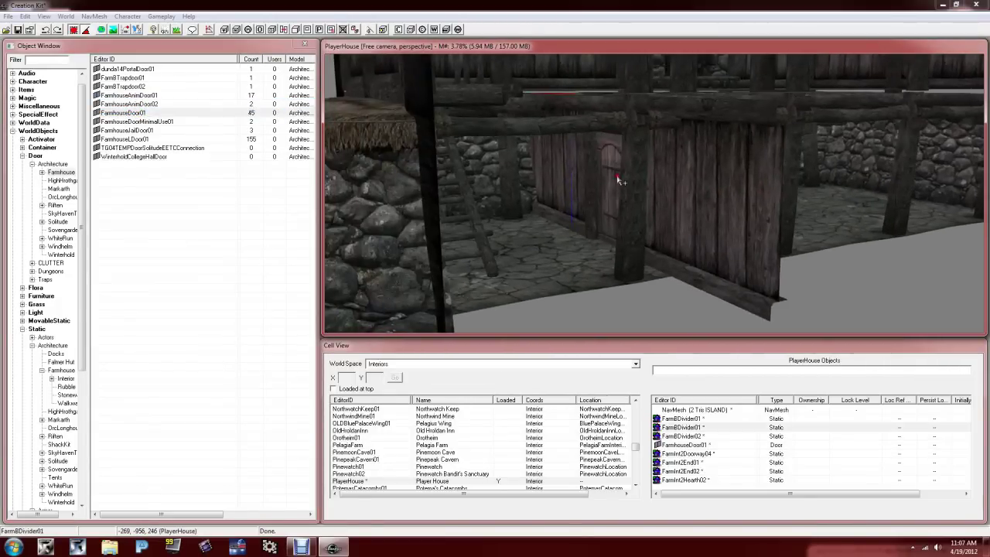
double_click(619, 180)
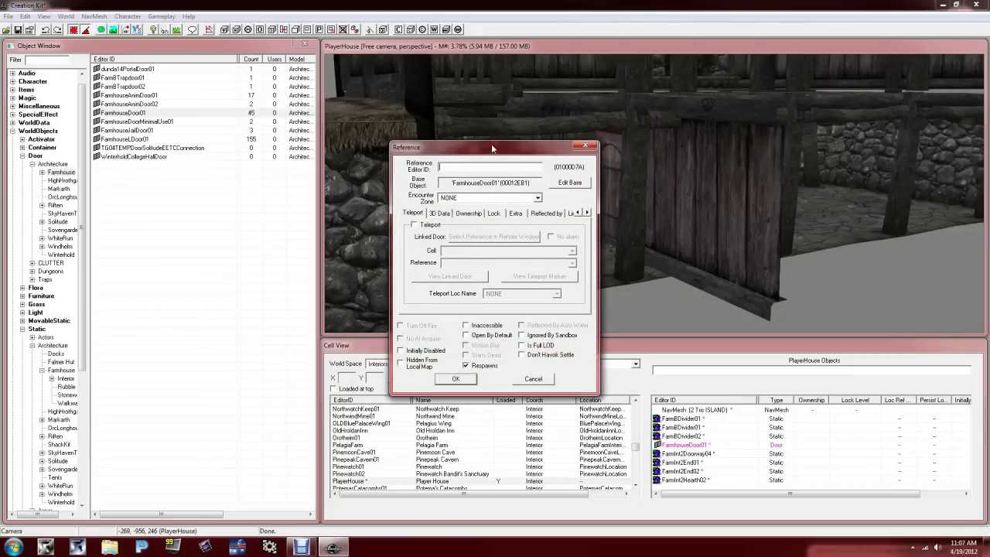
drag(492, 148, 474, 209)
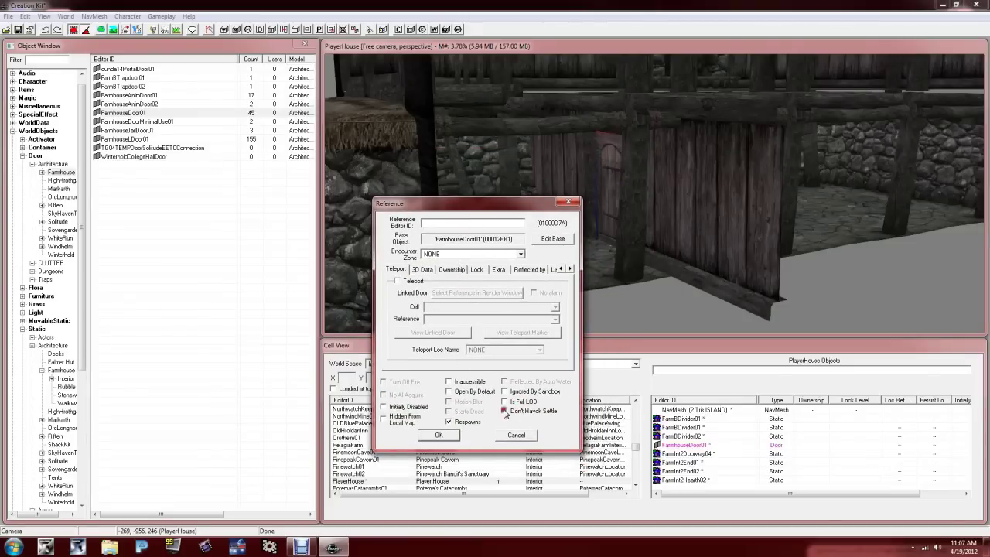
click(448, 392)
click(509, 437)
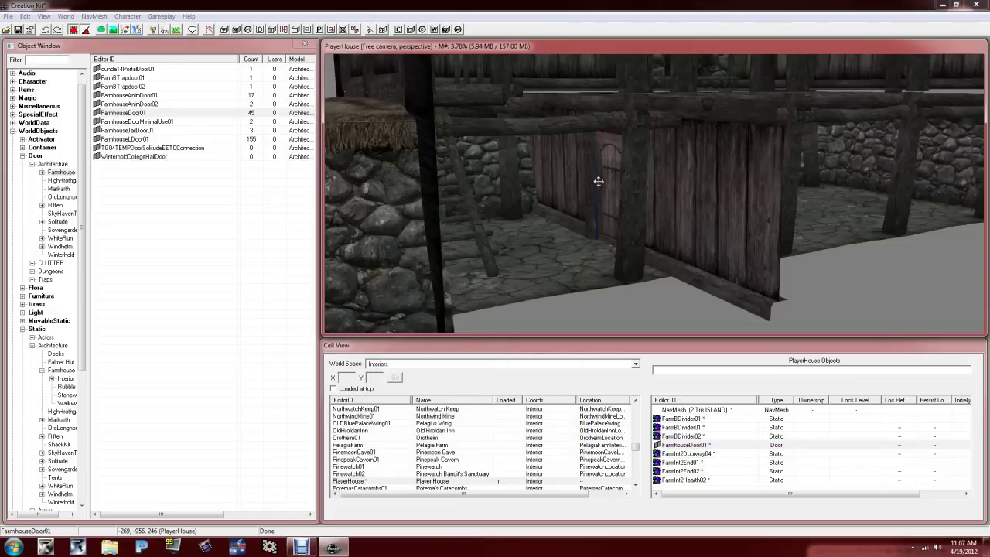
Delete the FarmhouseDoor01 from the doorway divider and place a FarmhouseAnimDoor01 in its opening instead.
key(Delete)
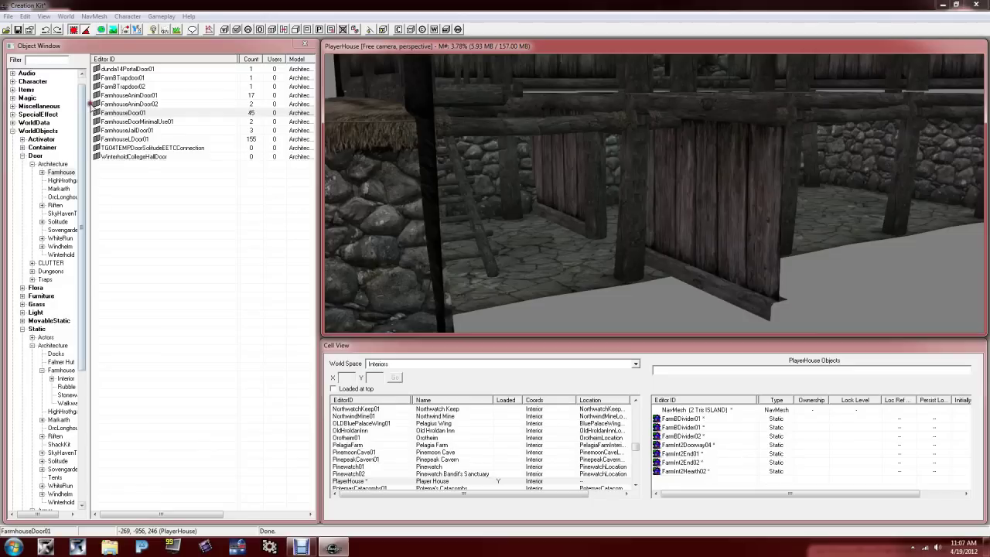
click(110, 96)
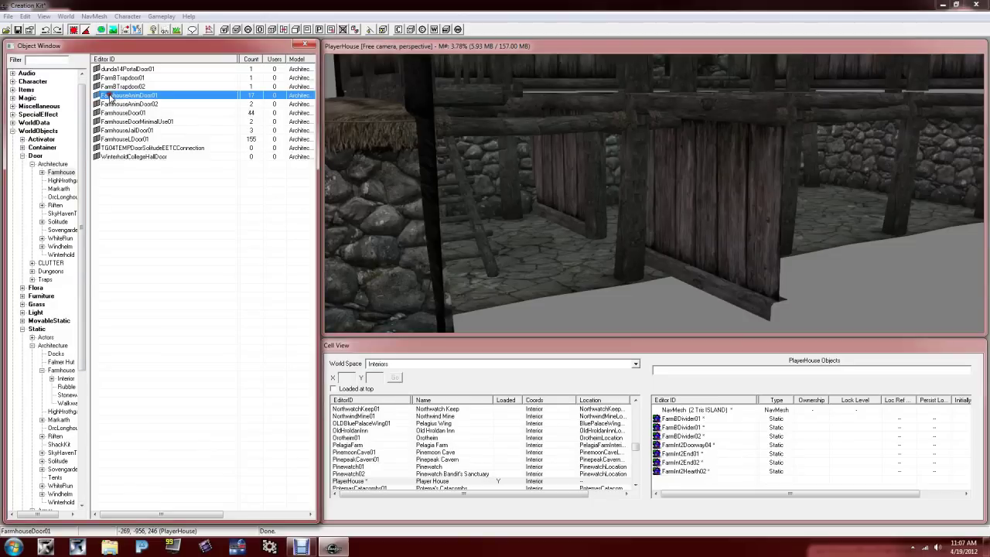
drag(110, 96, 601, 242)
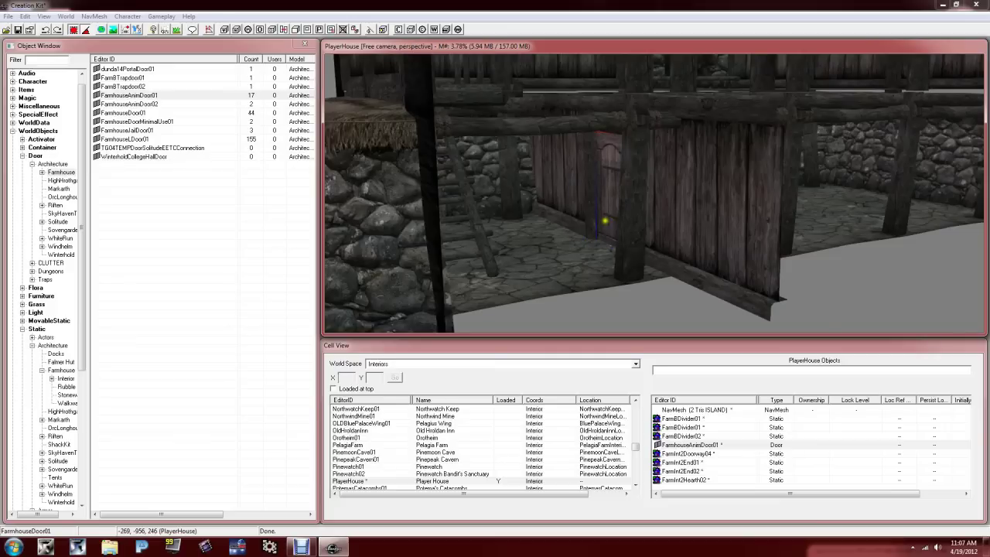
Enable Open By Default on the FarmhouseAnimDoor01 to inspect its open position, and switch the option back off.
double_click(611, 219)
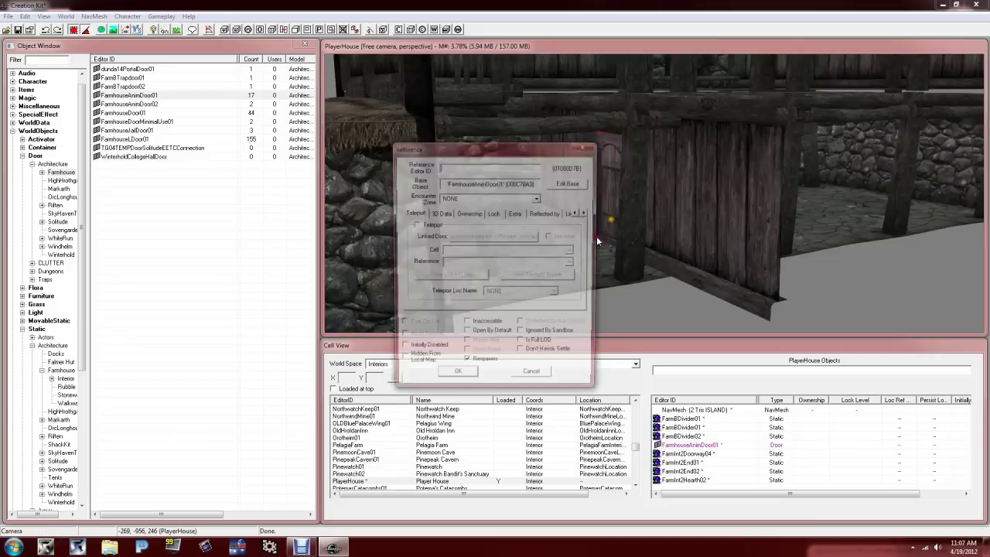
click(472, 338)
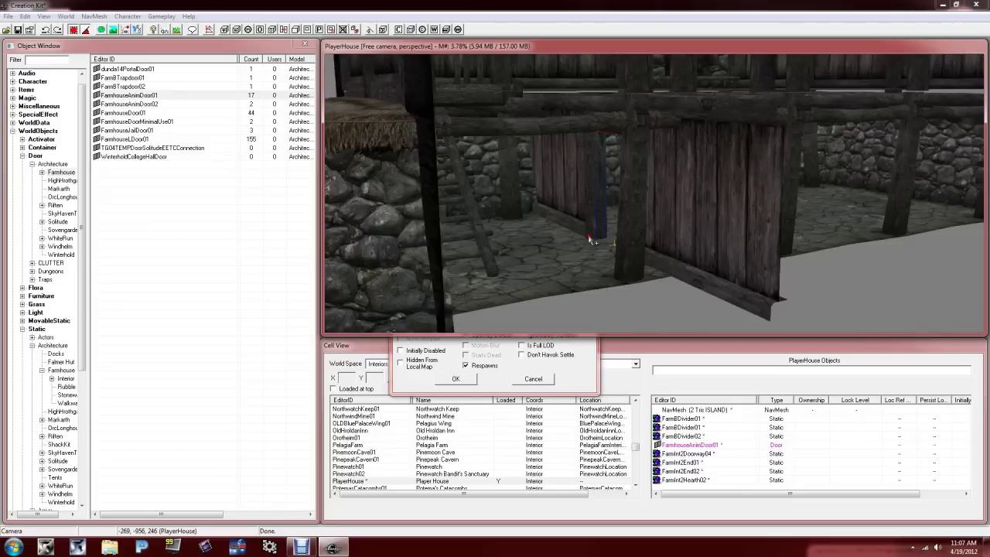
shift+middle_drag(584, 228, 532, 237)
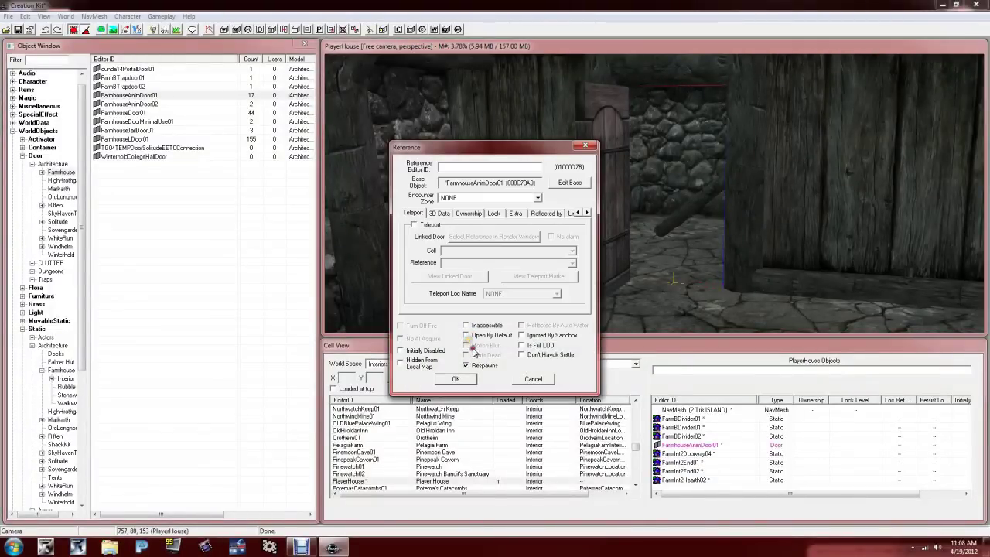
click(466, 336)
click(456, 378)
shift+middle_drag(654, 223, 736, 277)
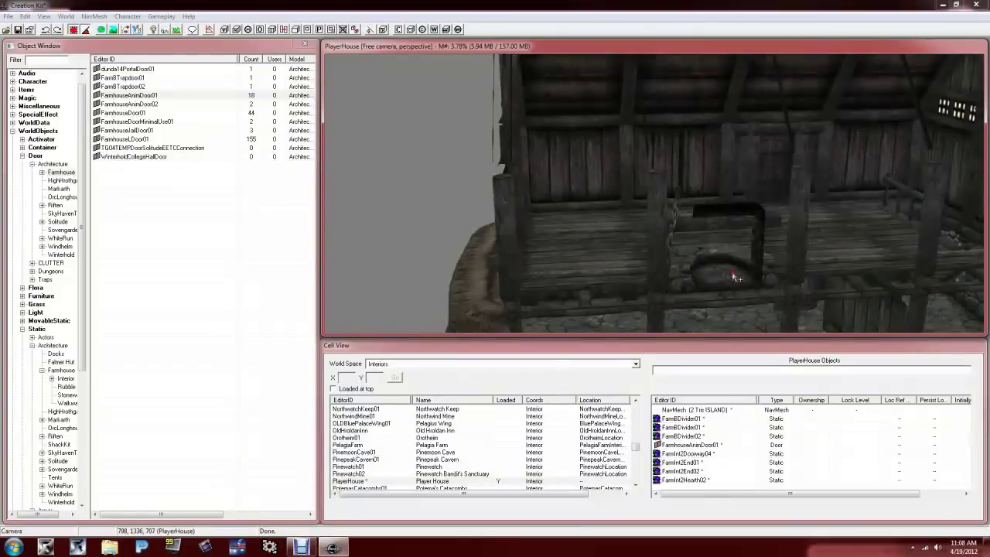
shift+middle_drag(769, 230, 742, 242)
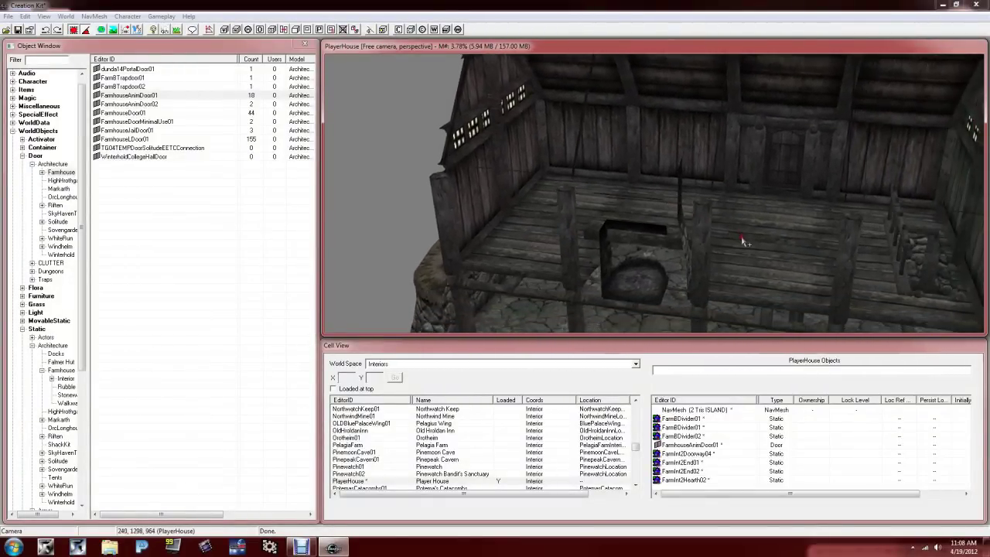